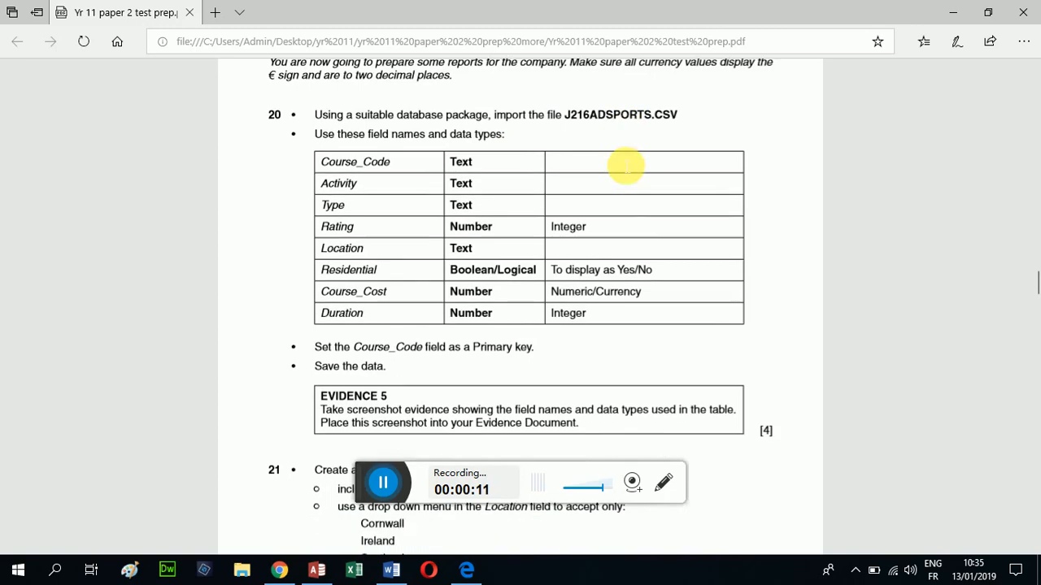
Switch from the task PDF to Access and close the J216ADSPORTS table design, saving its layout changes
scroll(615, 128, down, 3)
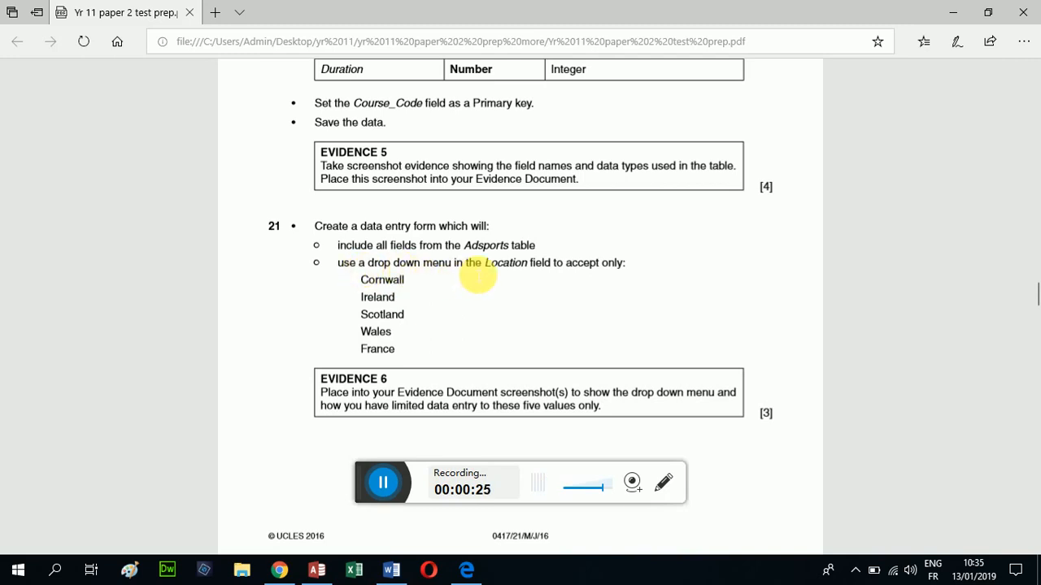
scroll(431, 259, down, 1)
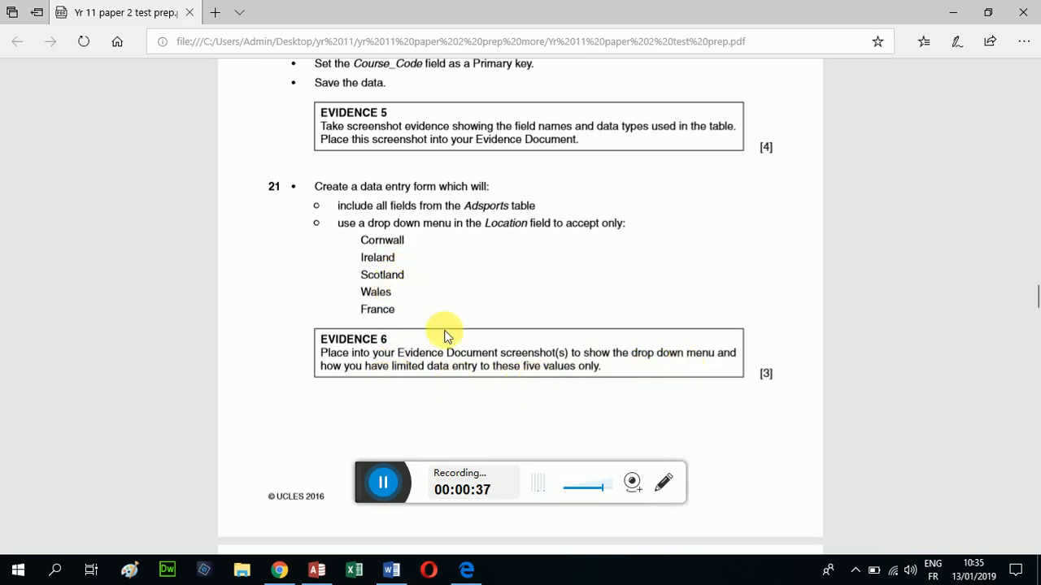
scroll(439, 334, down, 3)
scroll(444, 333, up, 3)
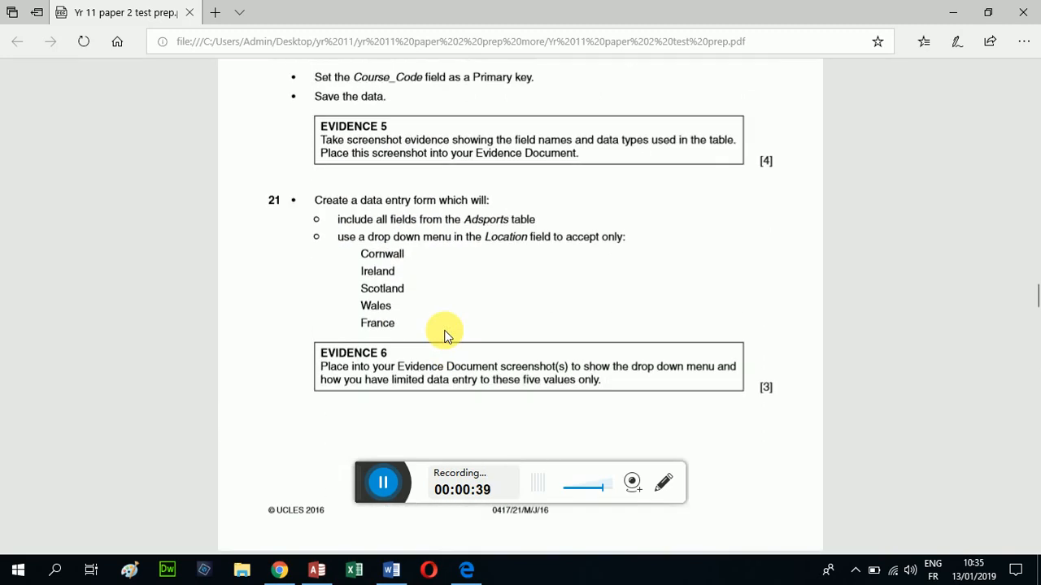
click(317, 572)
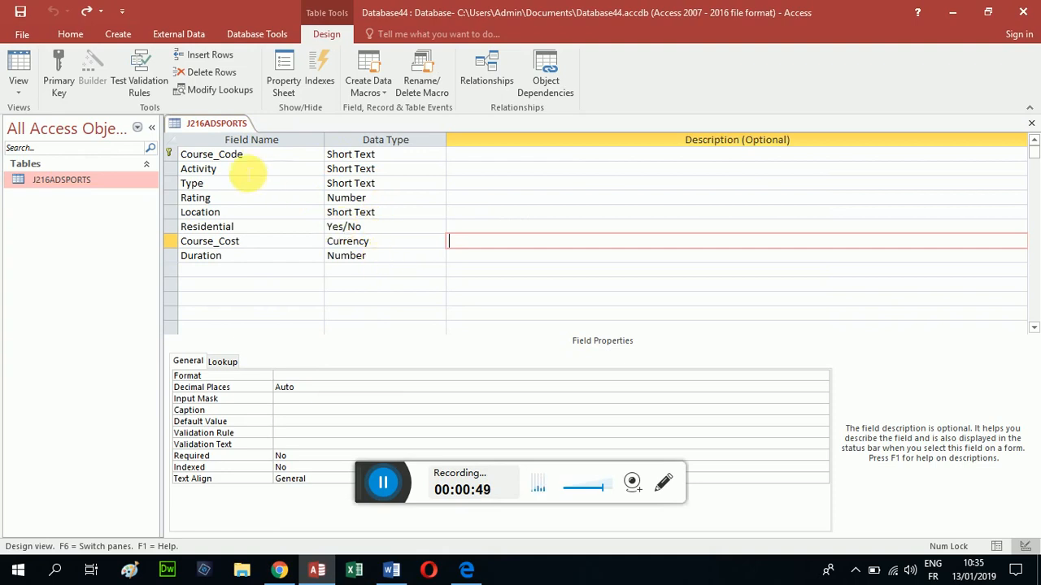
right_click(218, 131)
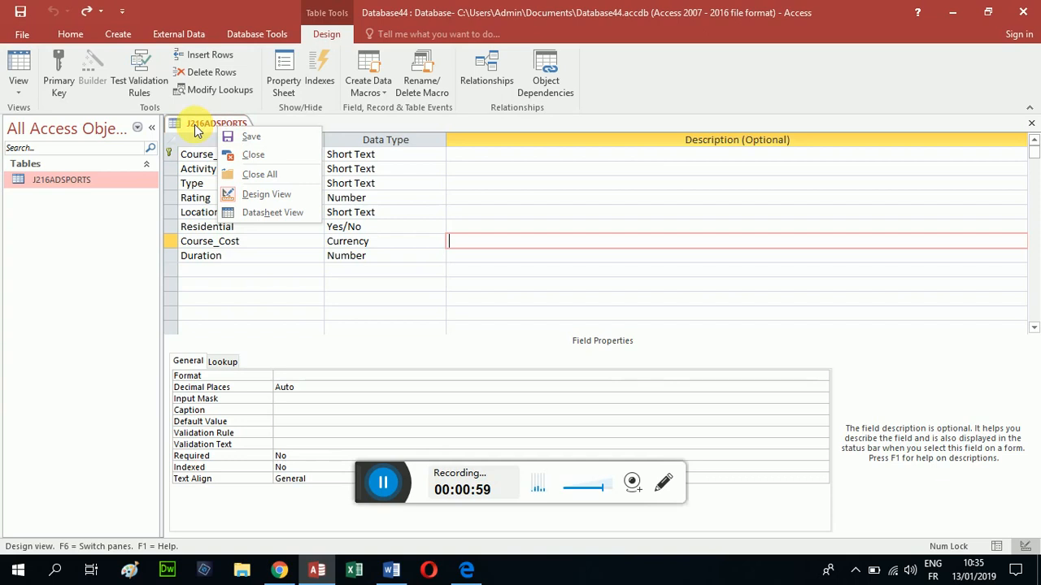
right_click(196, 128)
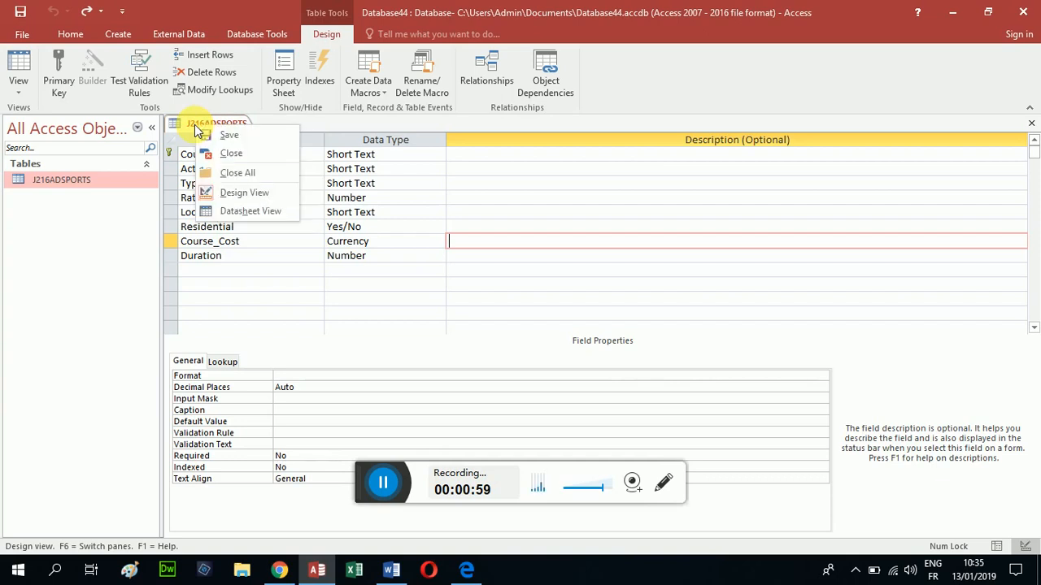
click(234, 154)
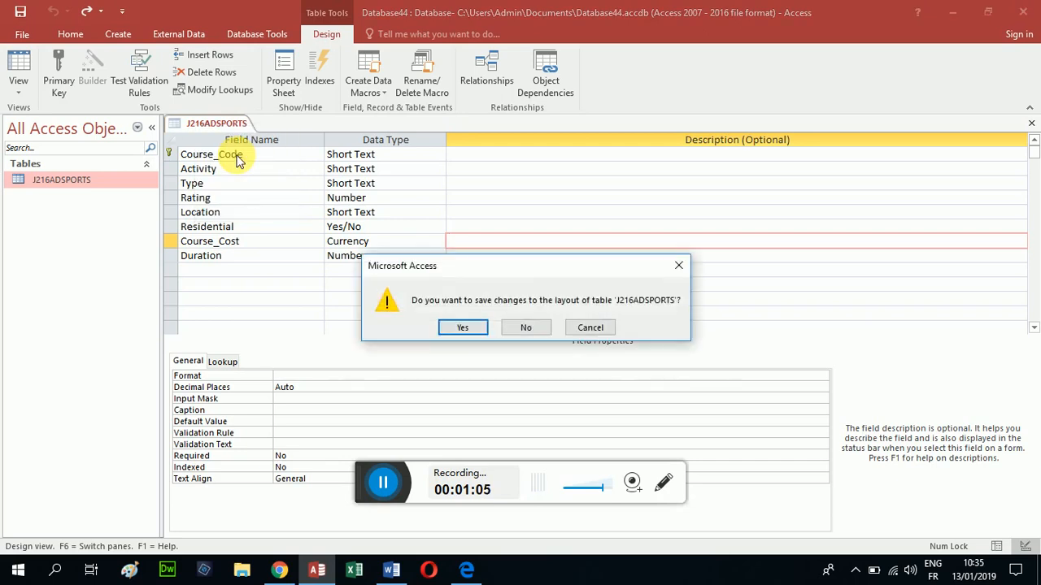
click(463, 328)
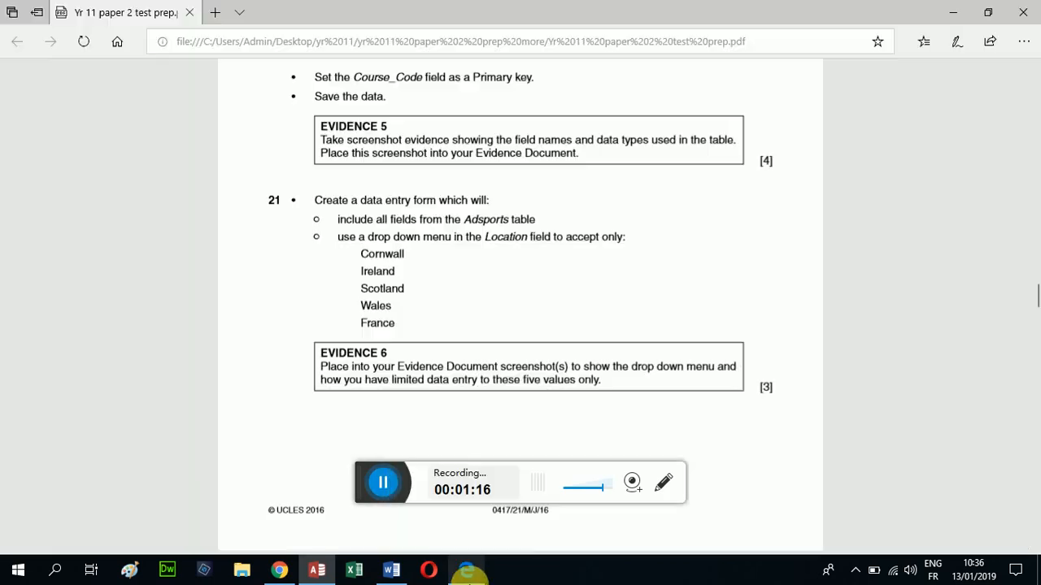
Check question 21 in the task PDF and start the Form Wizard in Access with the J216ADSPORTS table as source
click(466, 570)
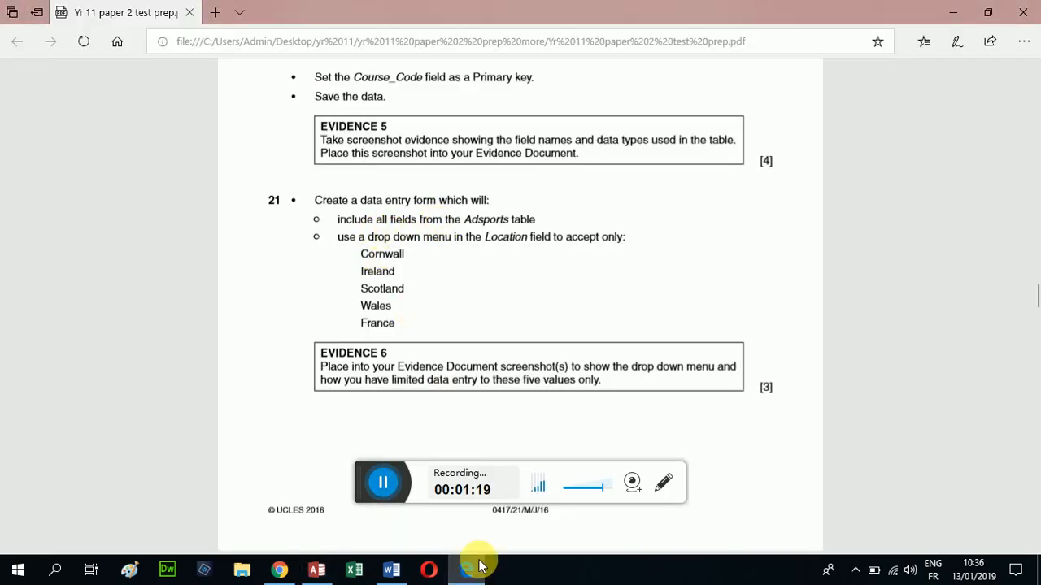
click(319, 573)
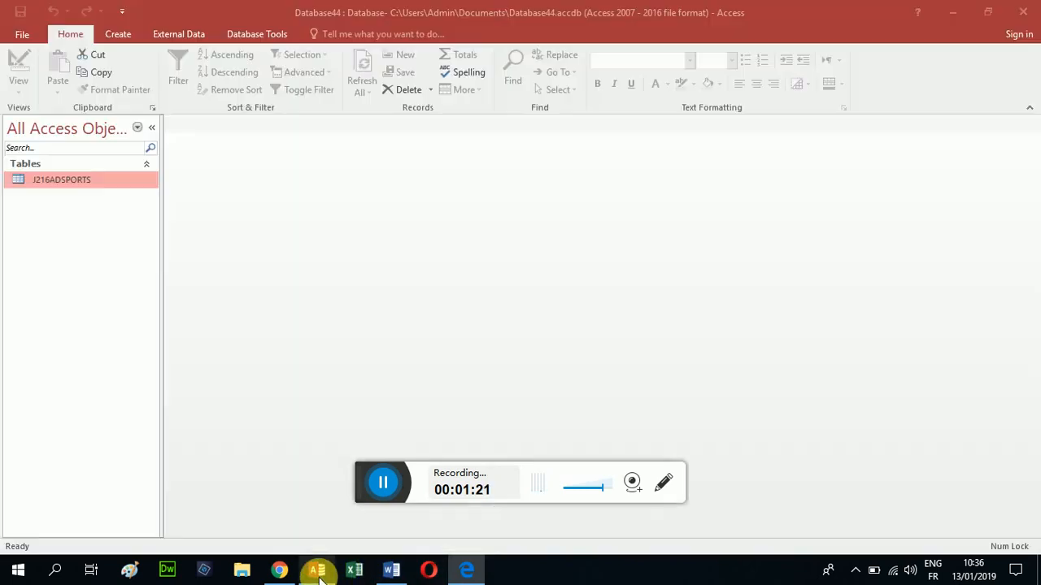
click(118, 39)
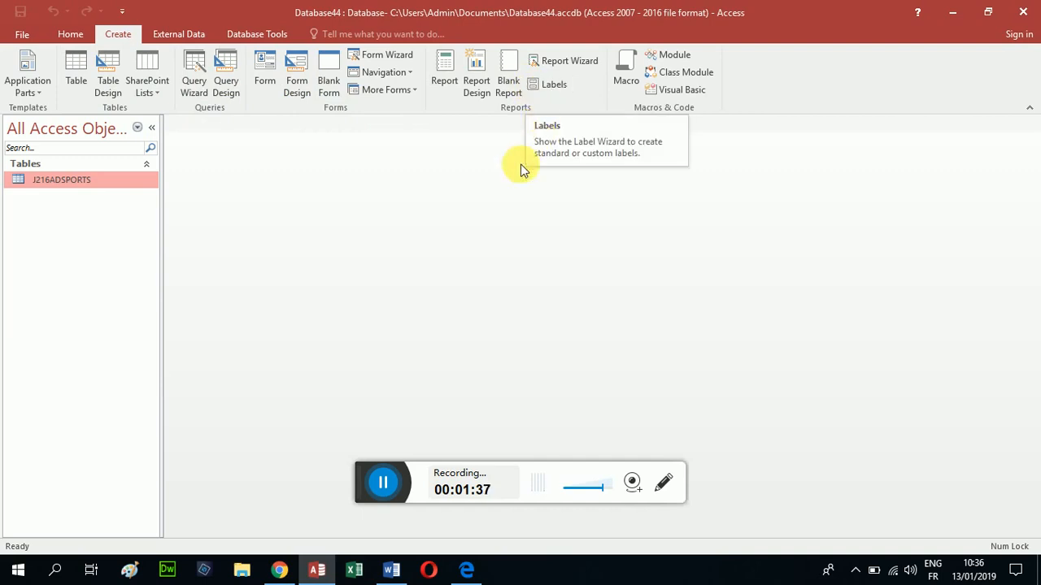
click(466, 571)
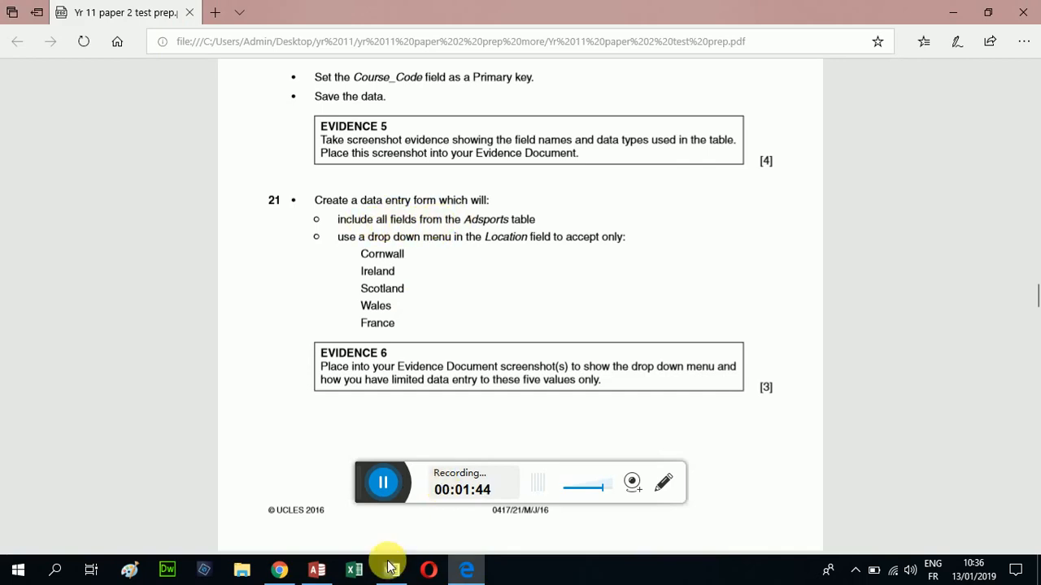
click(324, 575)
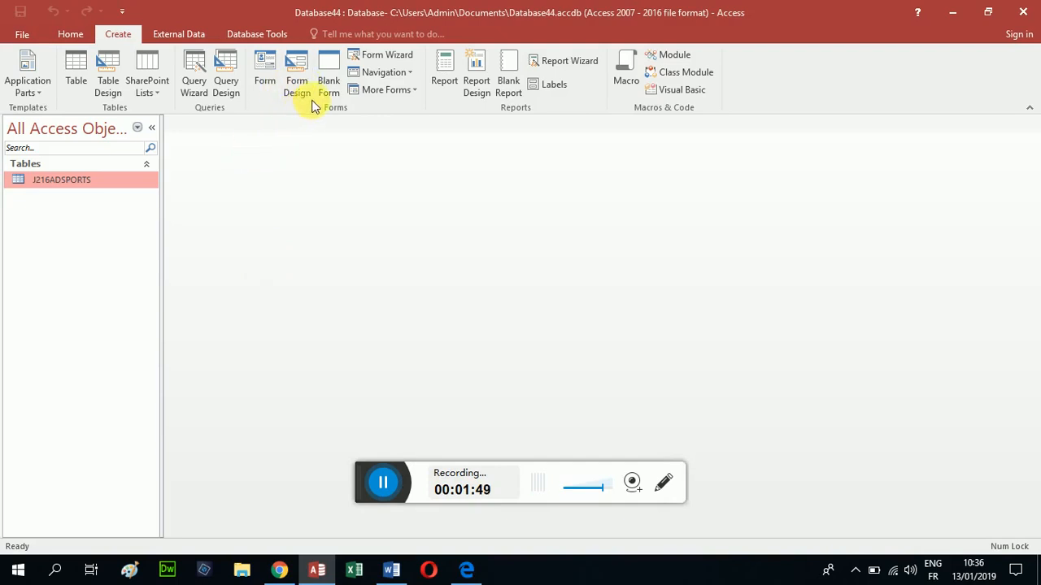
click(382, 57)
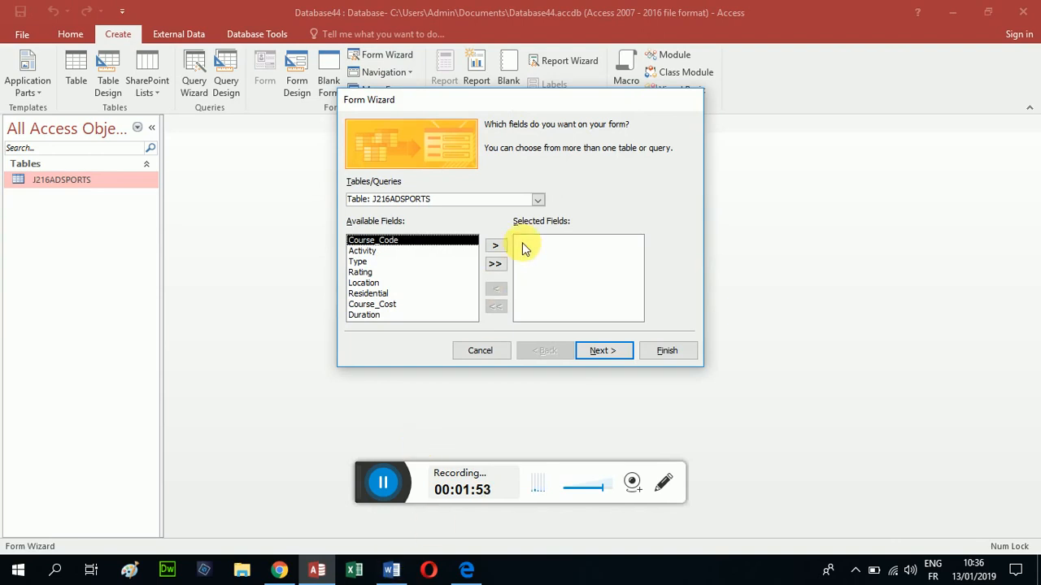
click(538, 201)
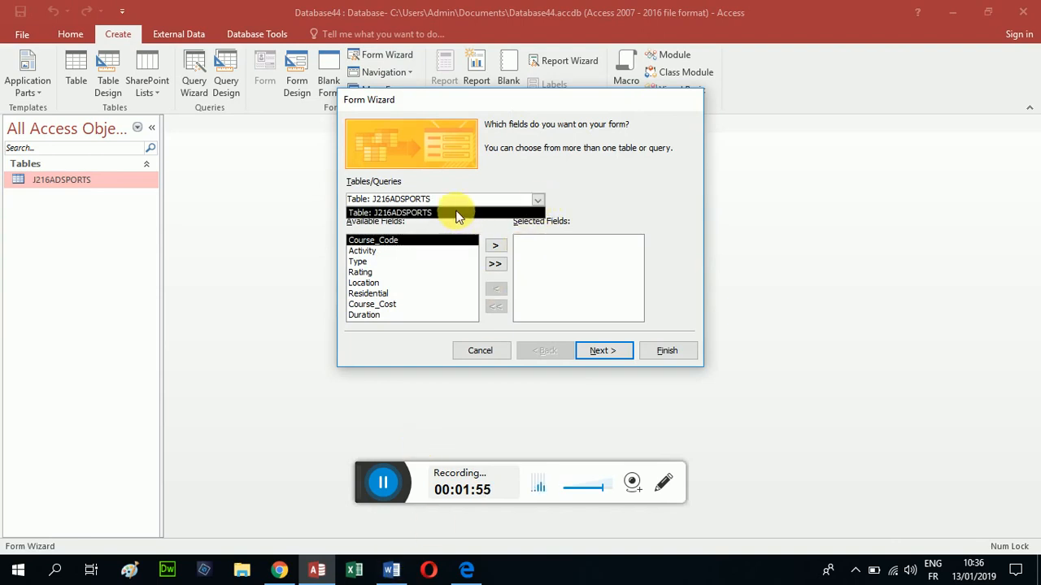
click(539, 201)
click(538, 201)
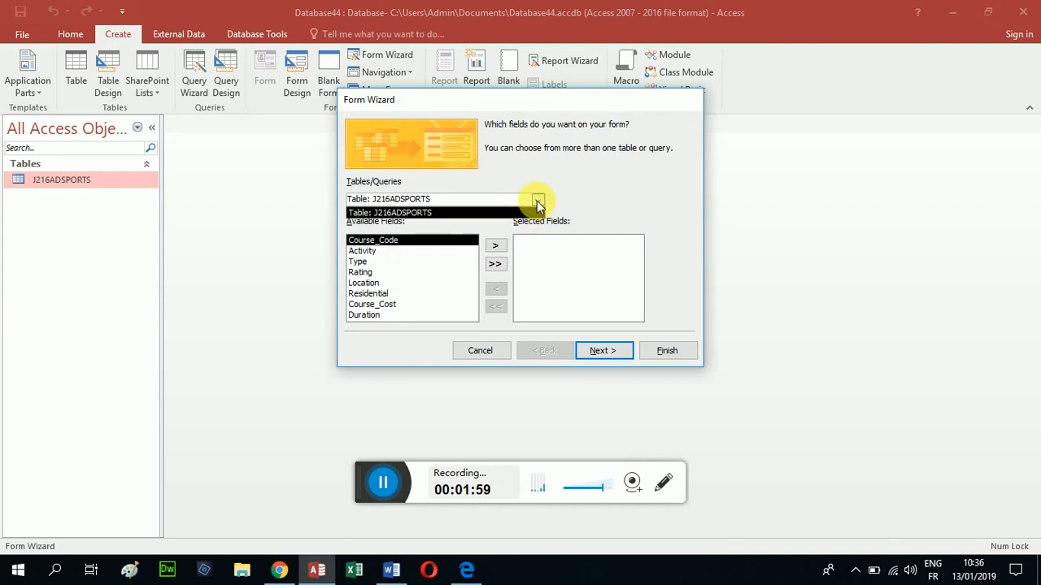
click(443, 213)
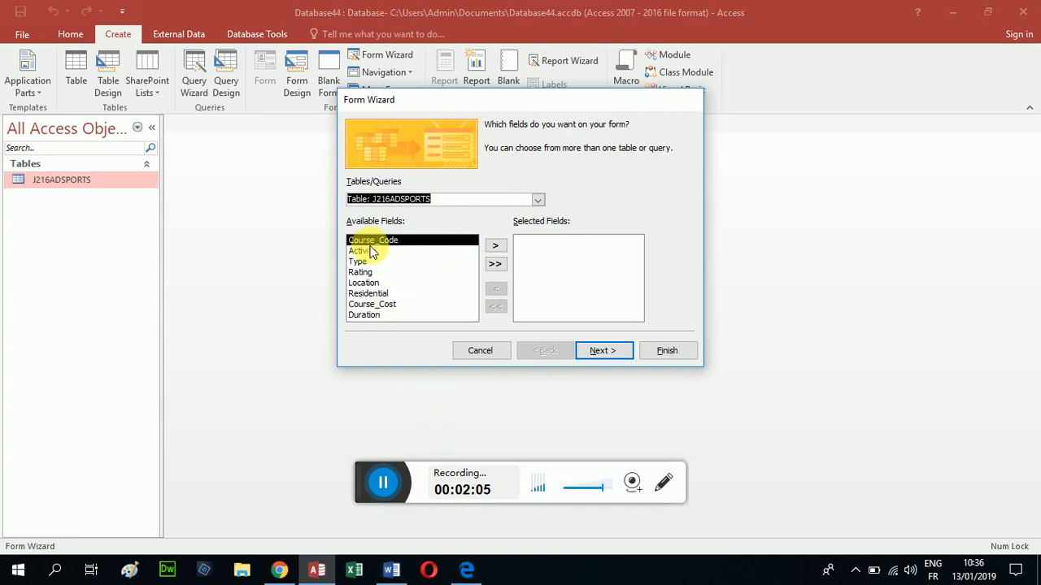
Include all fields of the J216ADSPORTS table in the form and accept the Columnar layout
click(494, 246)
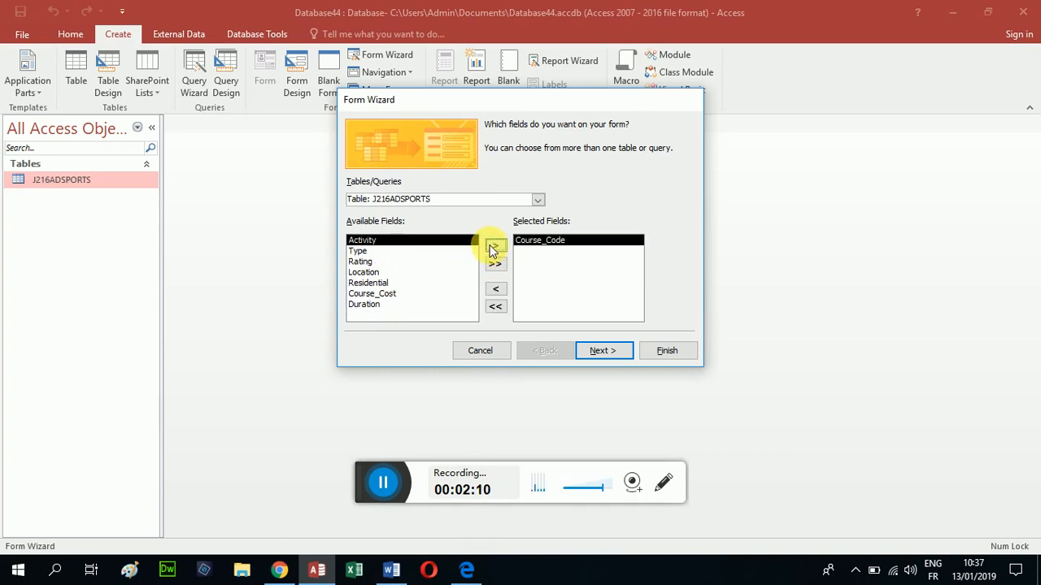
click(496, 290)
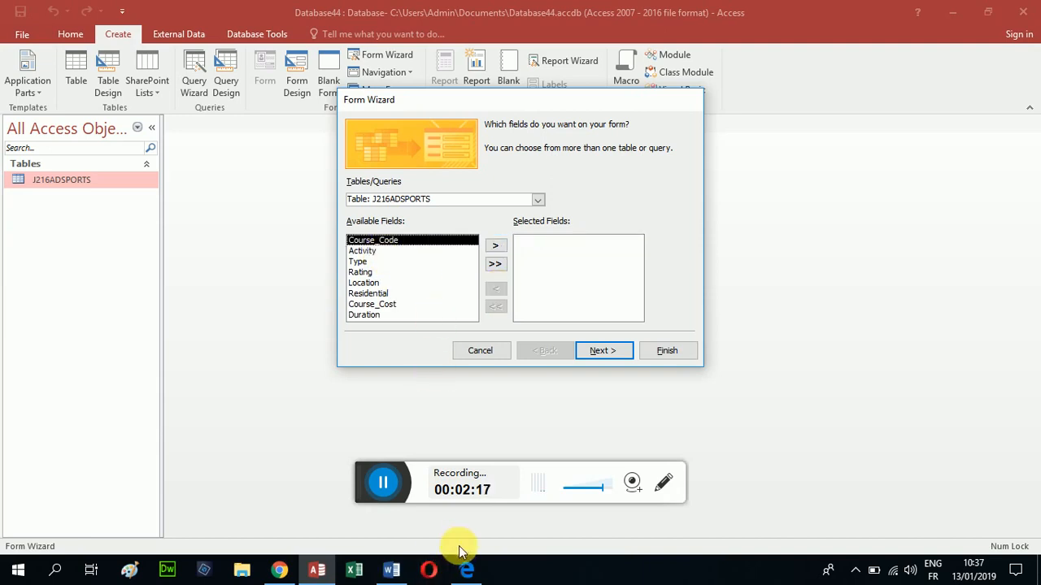
mouse_move(464, 565)
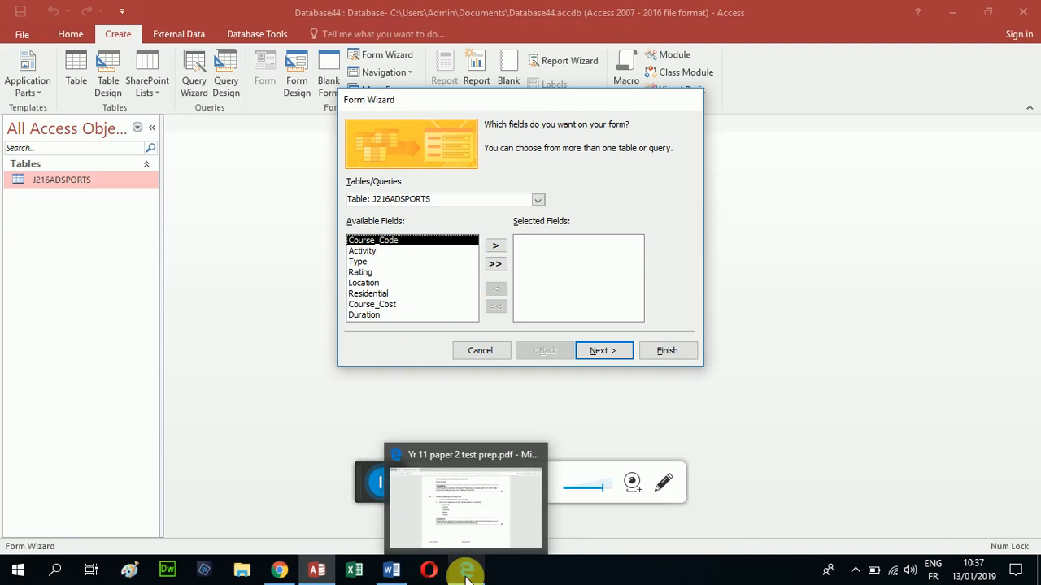
click(472, 526)
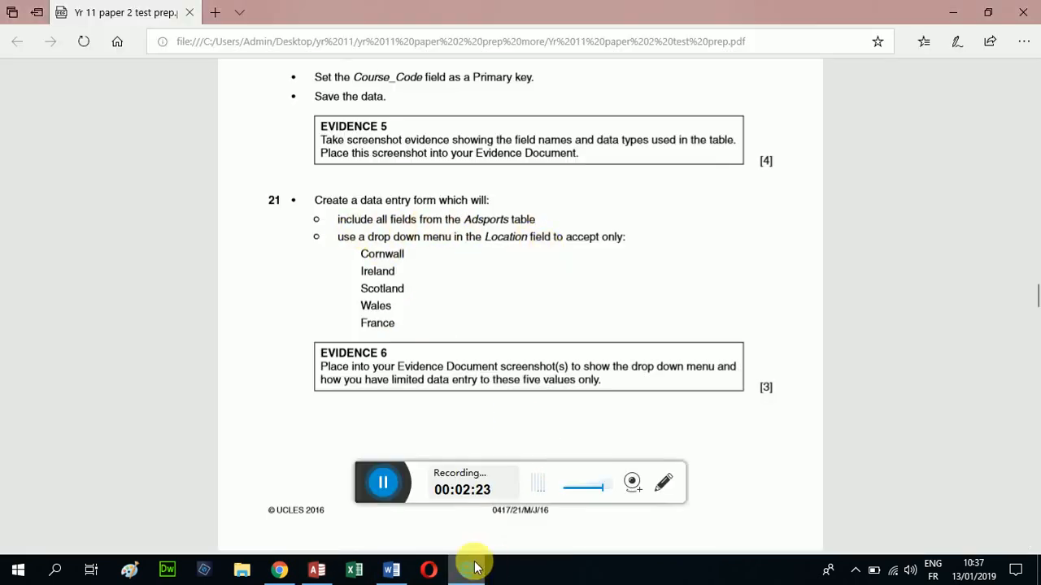
click(316, 569)
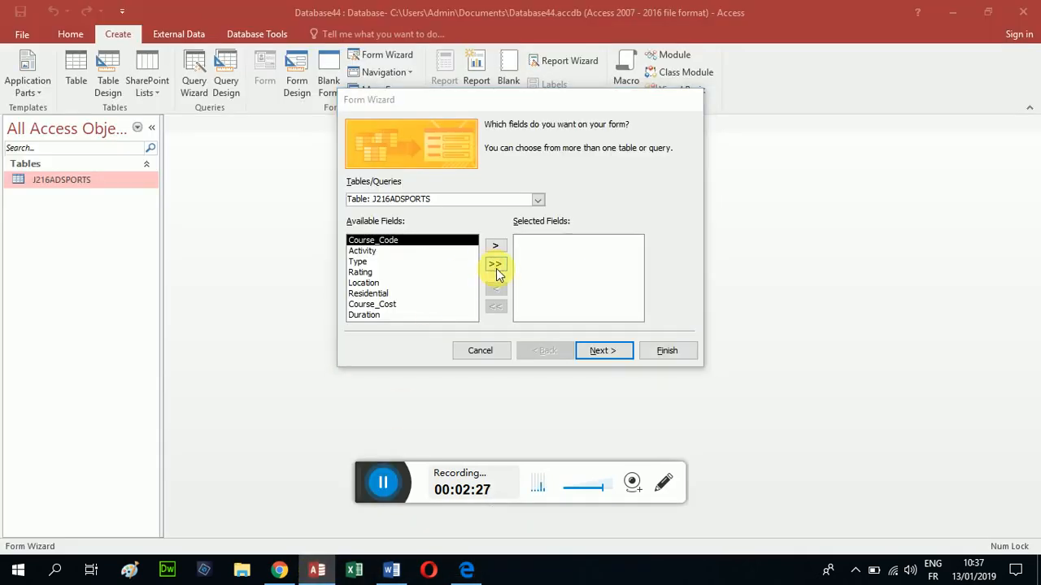
click(495, 264)
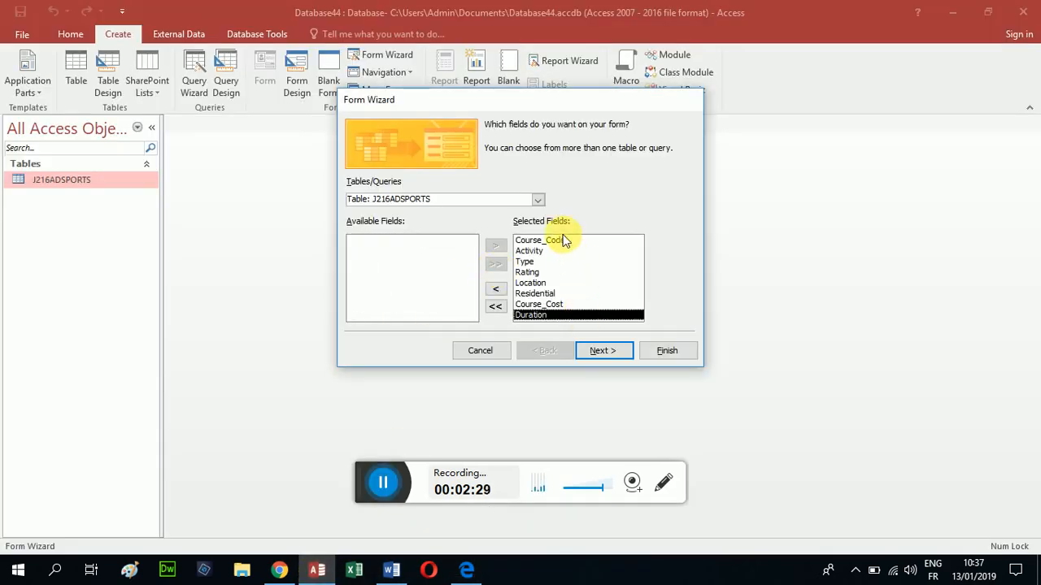
click(609, 351)
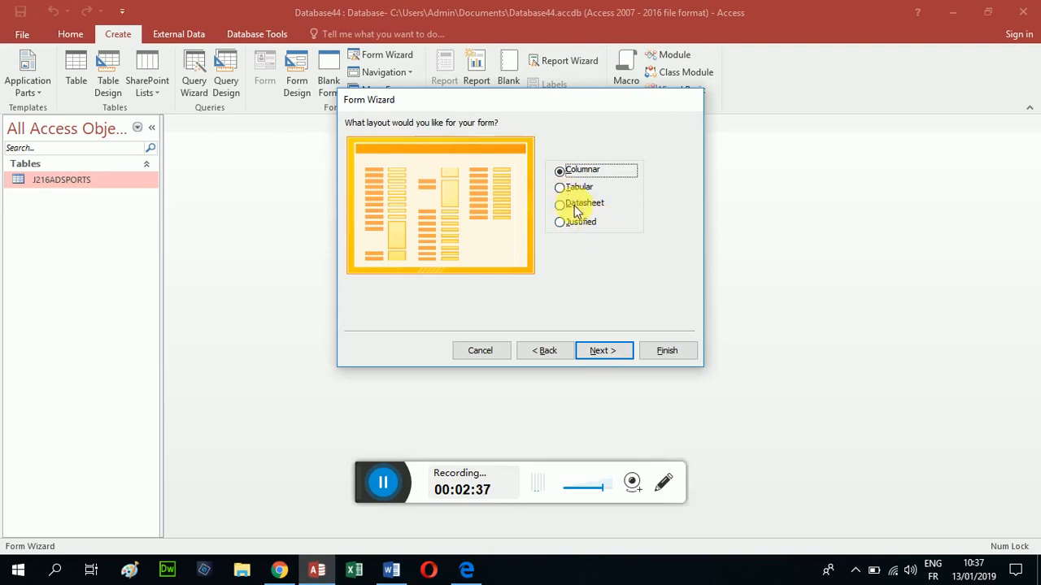
click(606, 350)
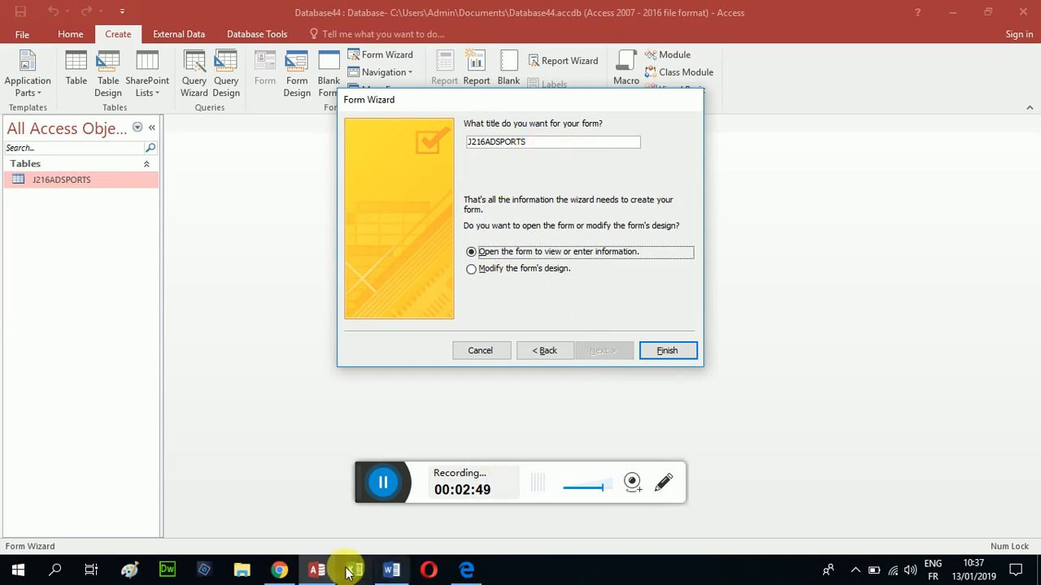
Review the evidence document in Word and the form requirements of question 21 in the task PDF
click(392, 572)
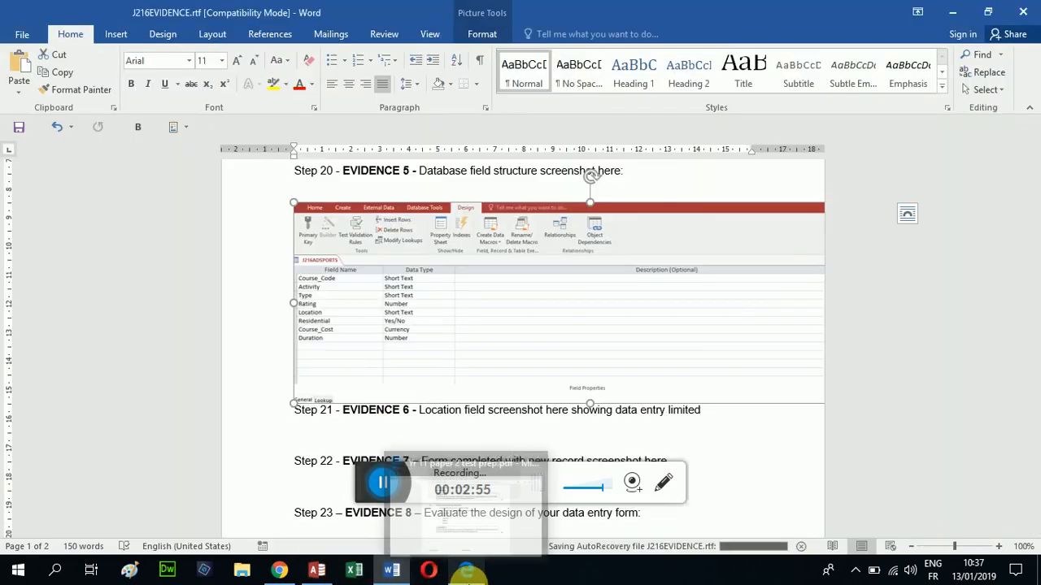
click(468, 572)
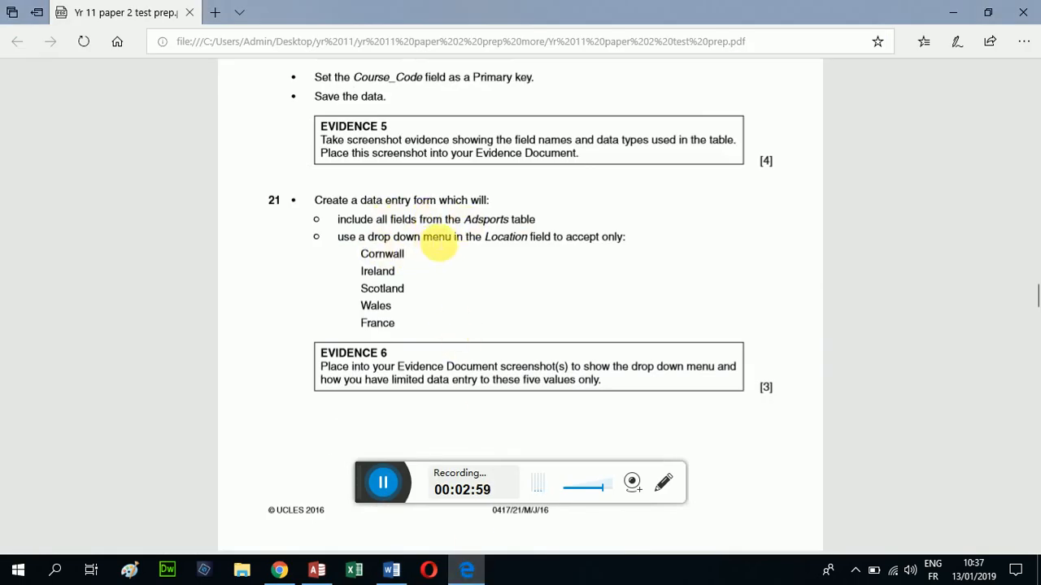
scroll(501, 246, down, 1)
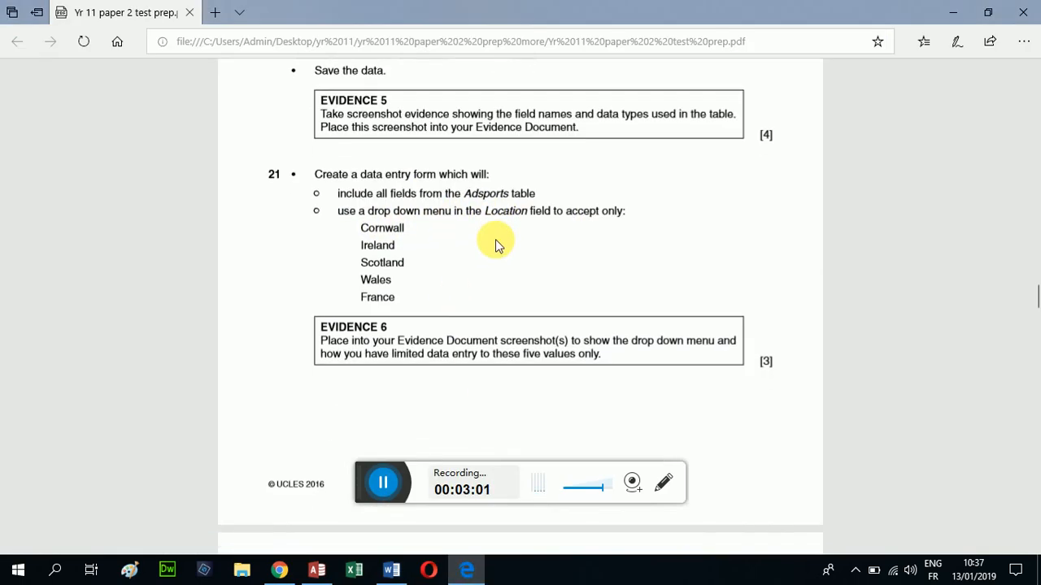
scroll(496, 241, down, 1)
scroll(496, 239, down, 1)
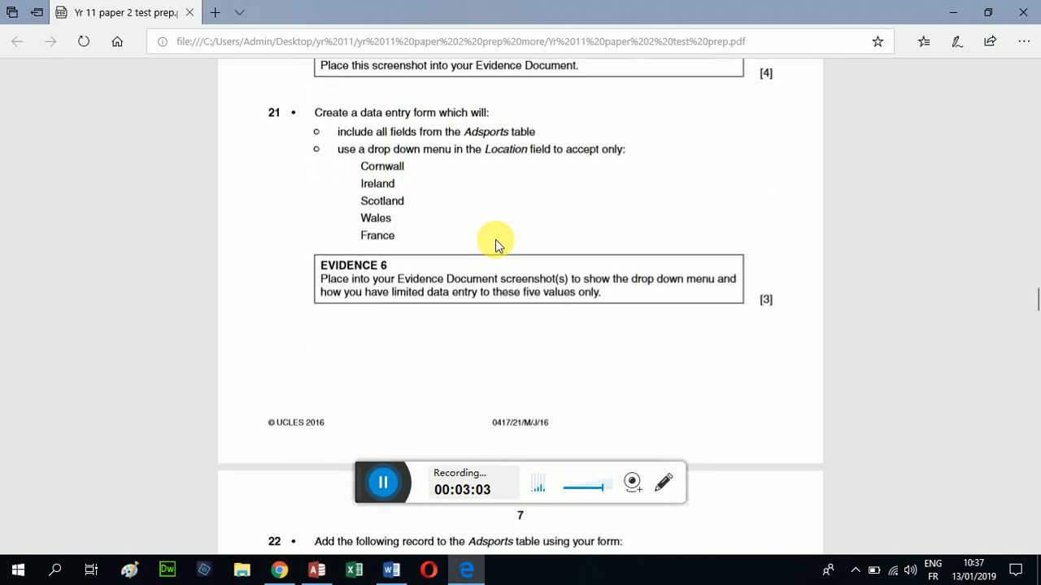
scroll(496, 239, up, 1)
scroll(495, 239, up, 2)
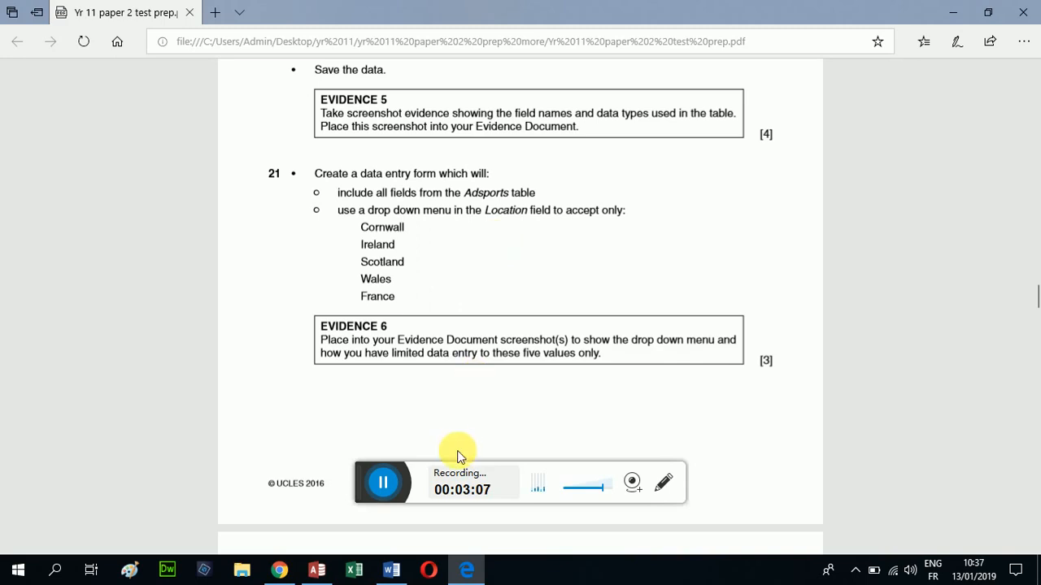
Return to Access, title the form "Adsports Form" and finish the wizard with the form opened for viewing
click(321, 574)
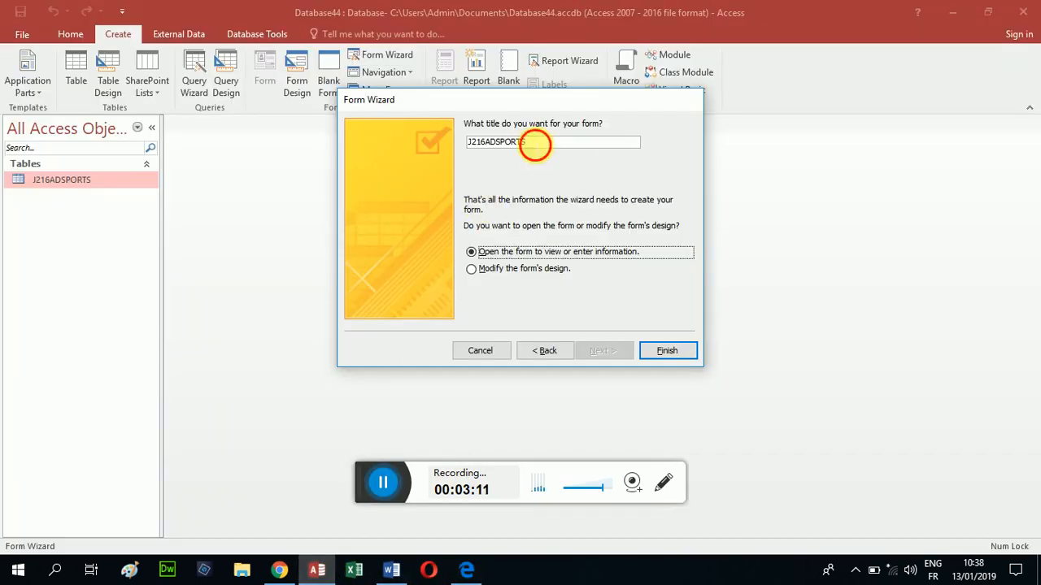
drag(535, 144, 450, 140)
text(Ad)
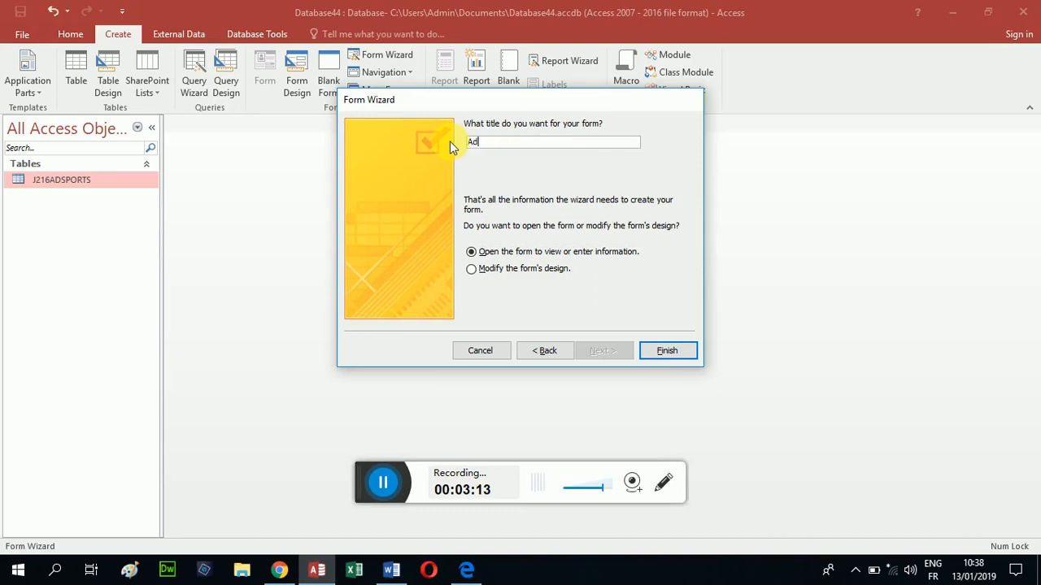
text(sports Form)
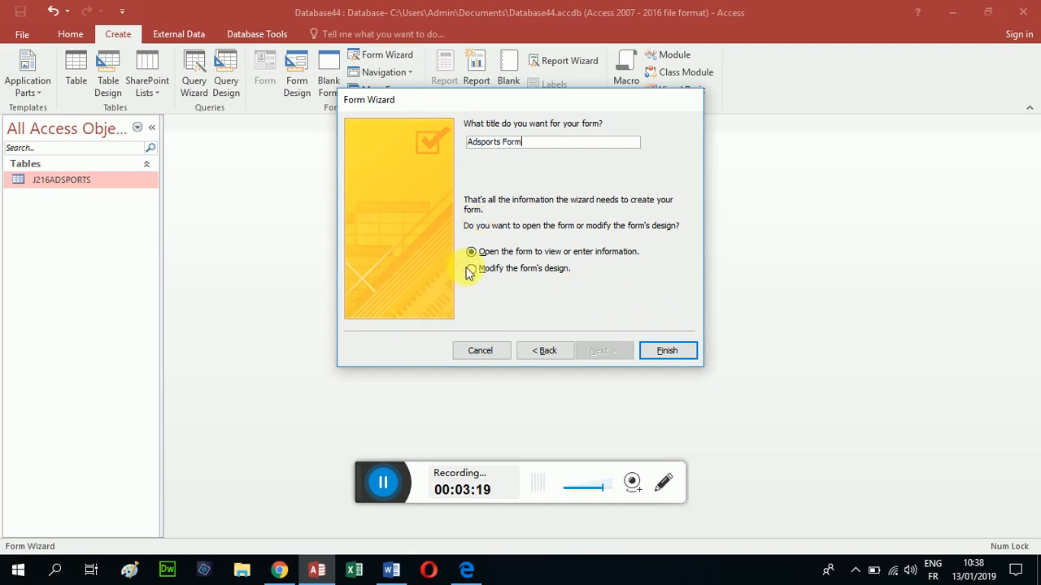
click(674, 350)
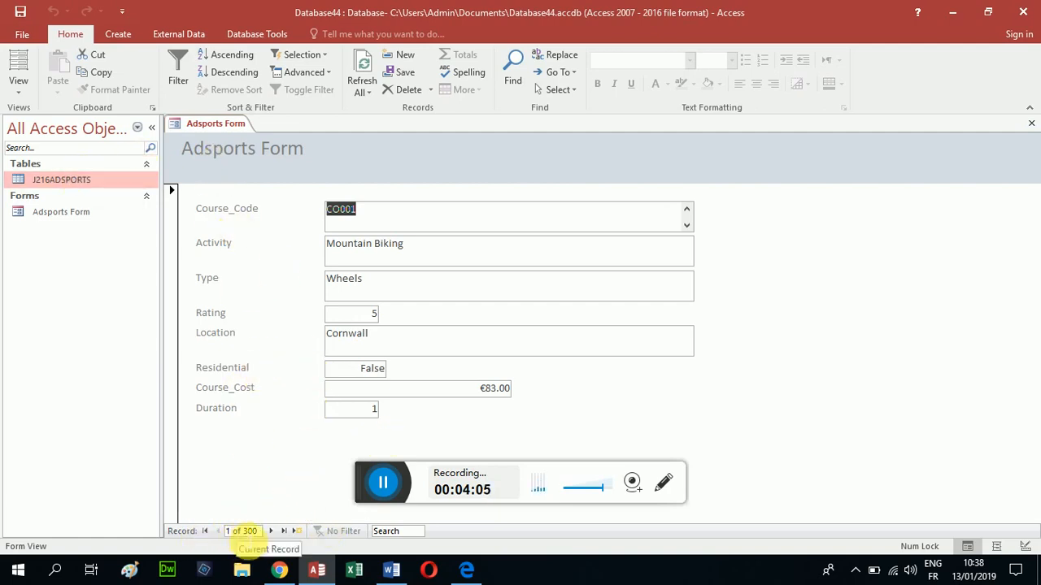
Open the J216ADSPORTS table in Datasheet View to inspect its records
click(70, 180)
double_click(70, 181)
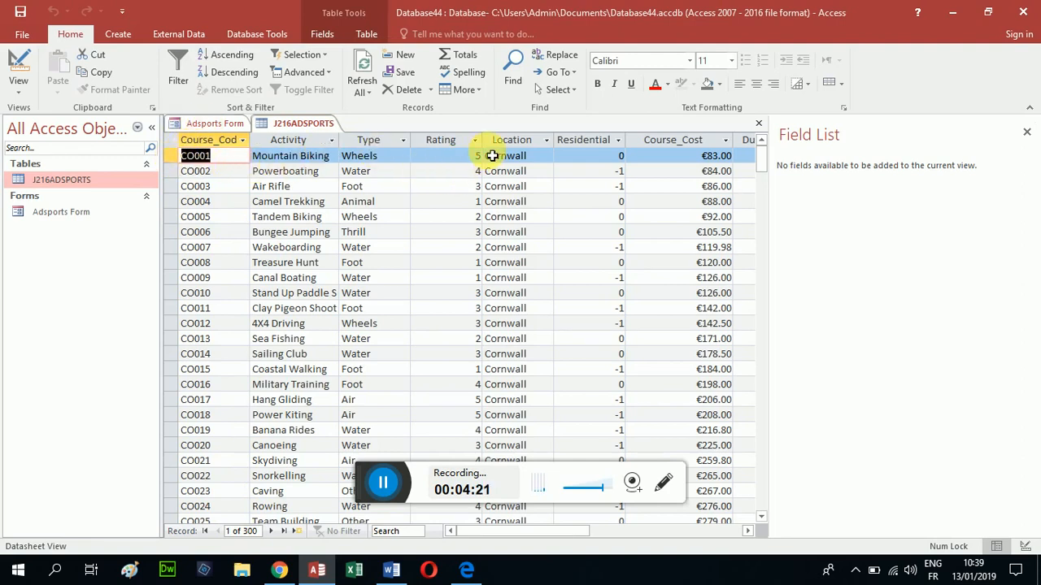
Compare the Adsports Form with the records in the J216ADSPORTS table
click(216, 123)
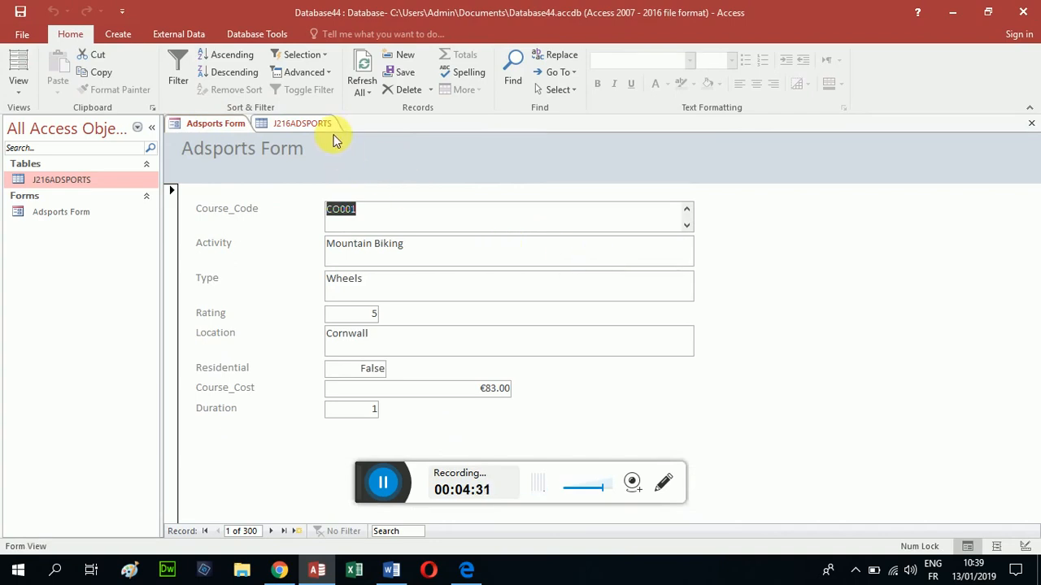
click(316, 124)
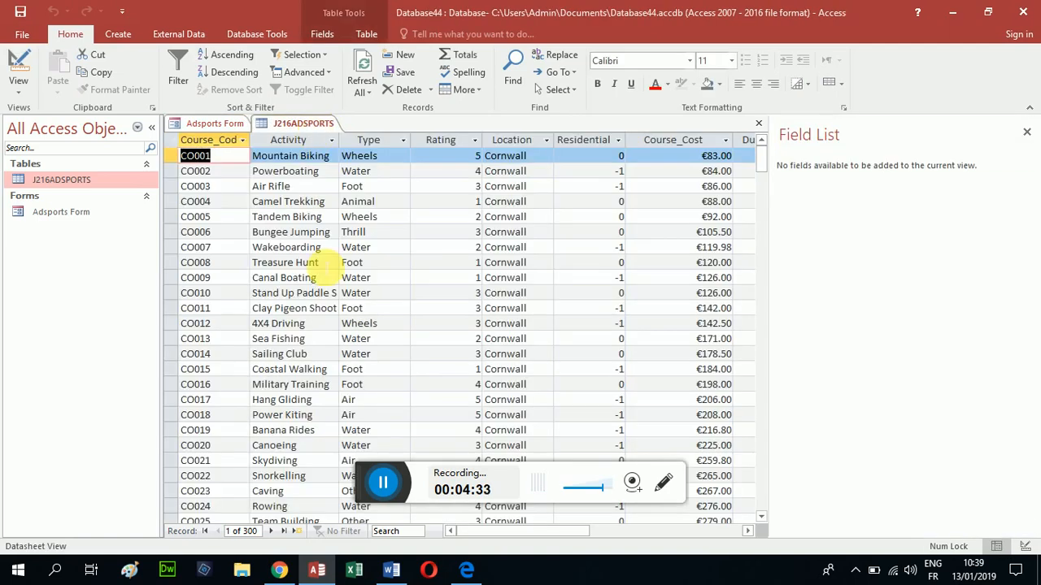
scroll(329, 262, down, 2)
scroll(325, 262, down, 5)
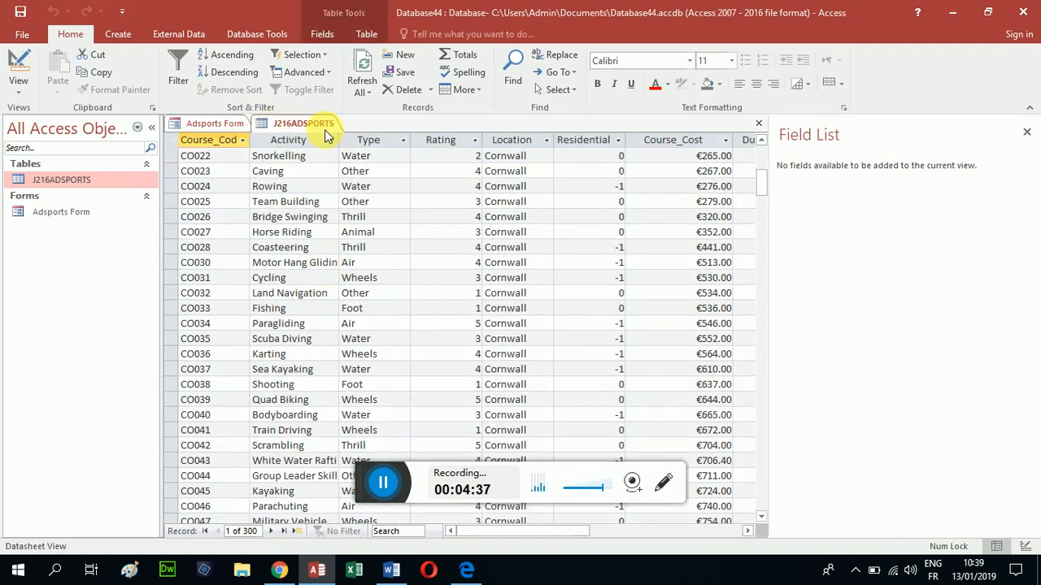
click(221, 127)
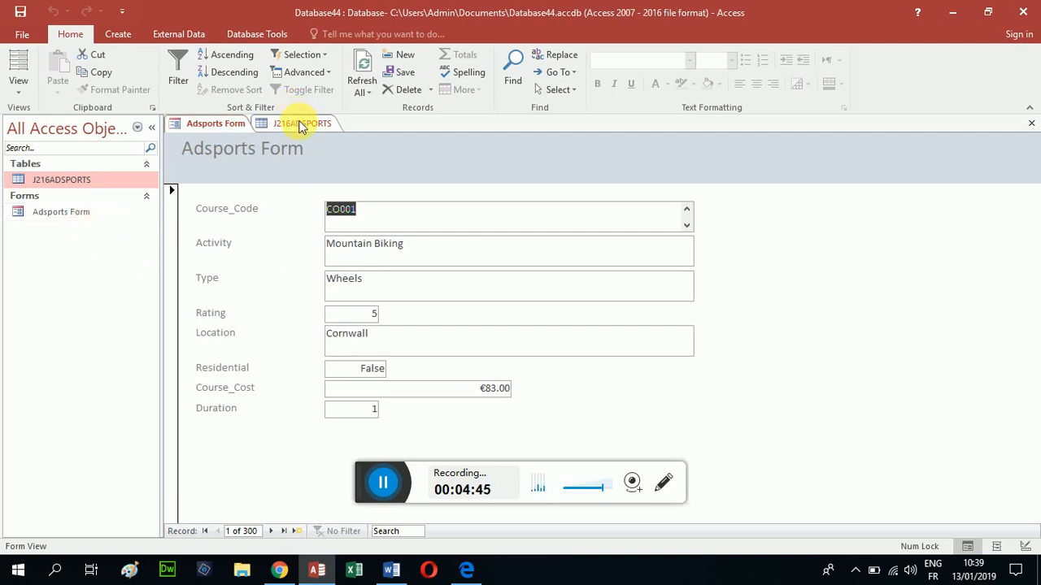
click(208, 133)
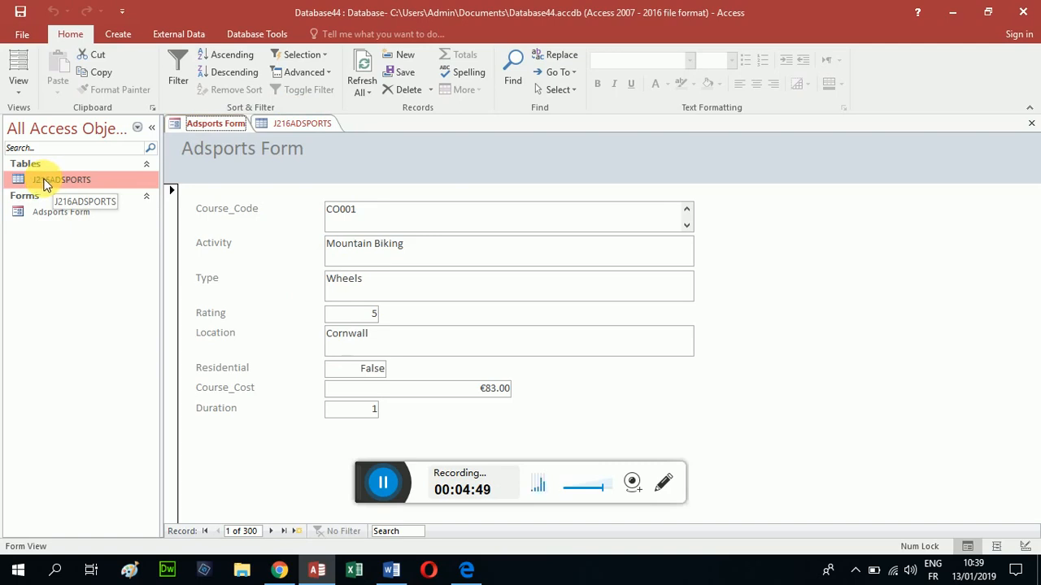
Close the J216ADSPORTS table and keep the Adsports Form open
click(315, 124)
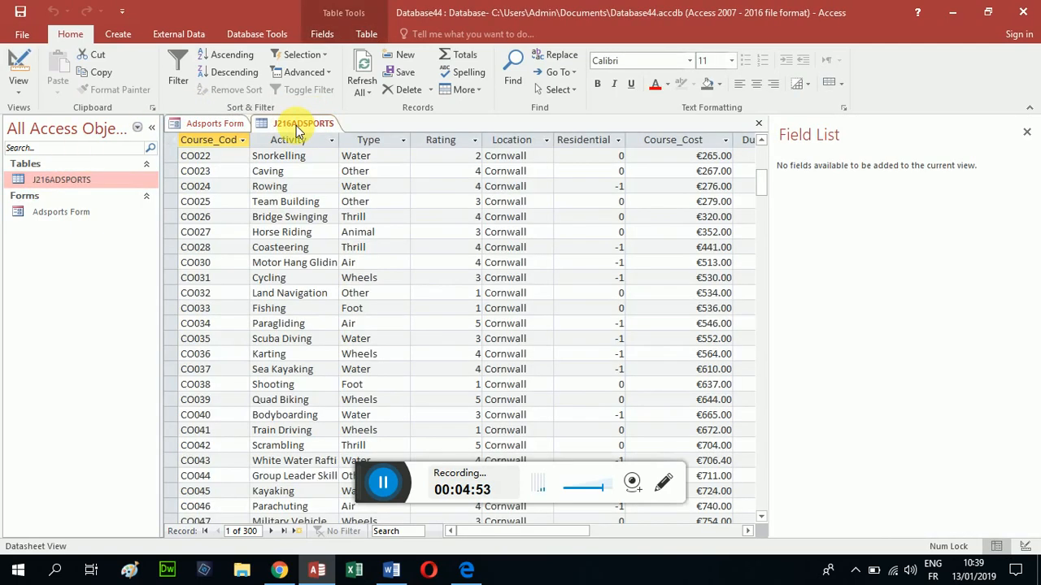
right_click(300, 132)
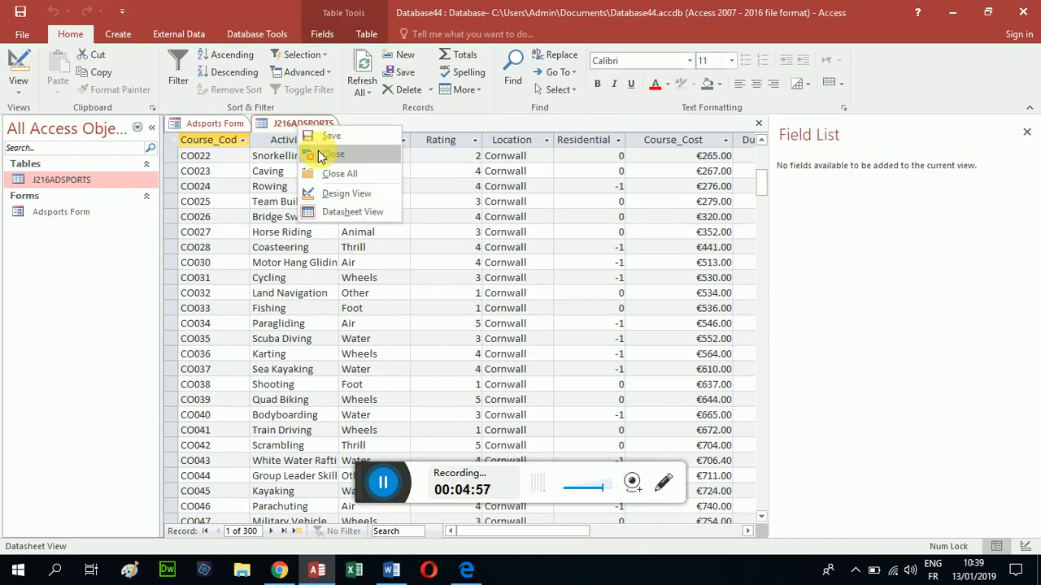
click(320, 155)
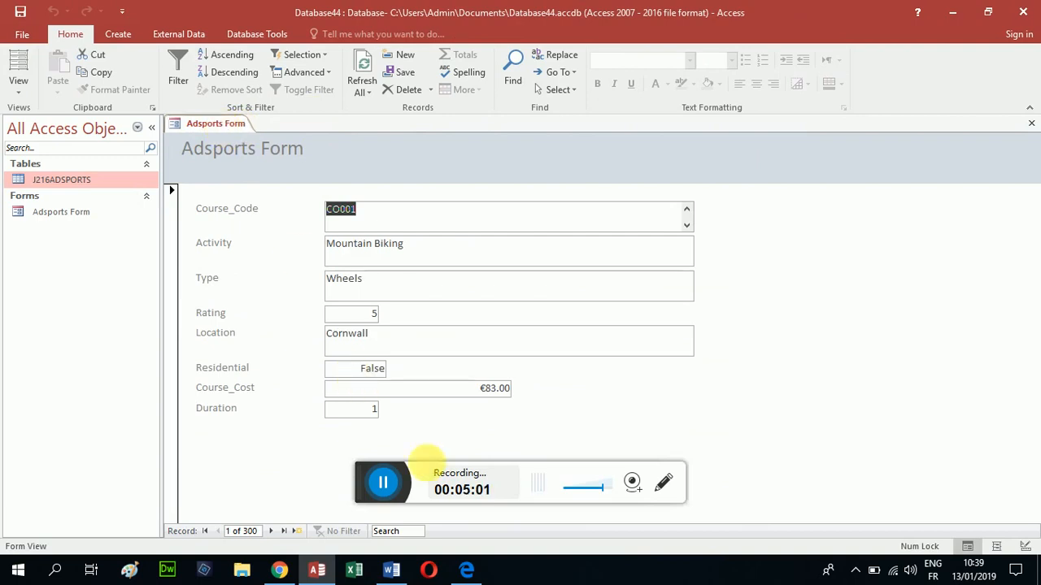
Check the Location values required by question 21 in the task PDF, and return to the form's Location field in Access
click(466, 573)
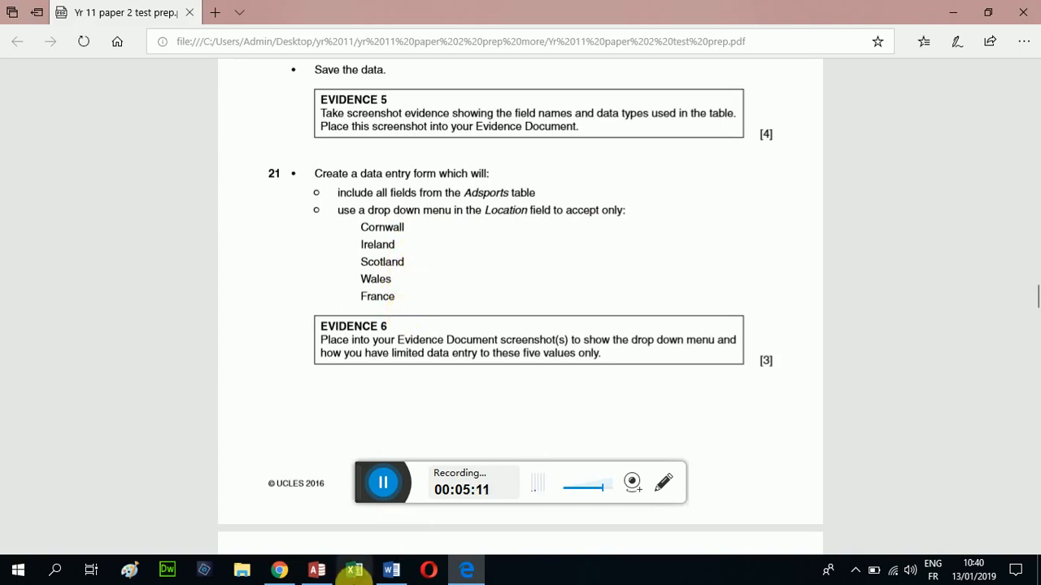
click(317, 570)
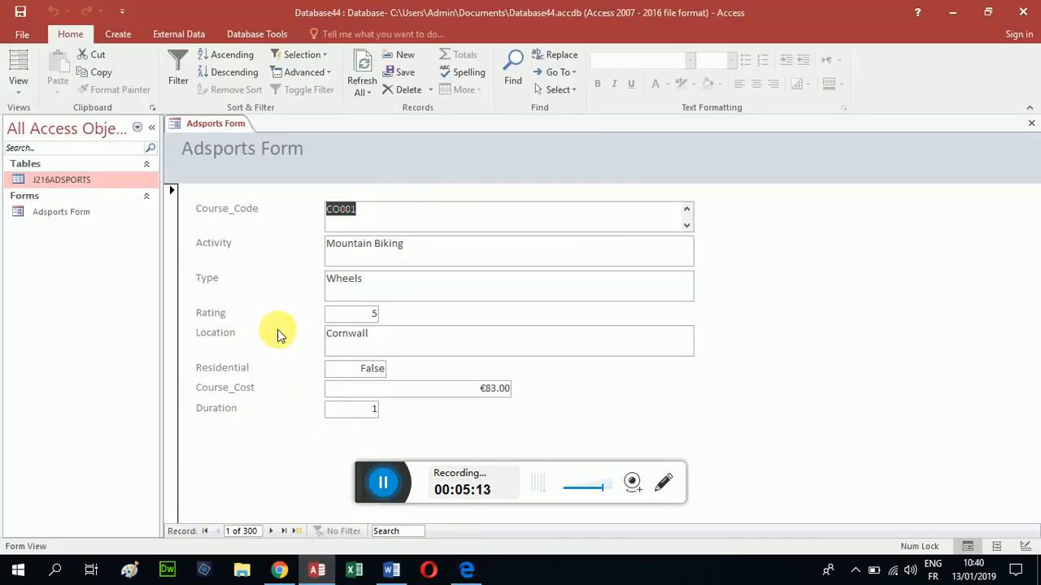
click(233, 338)
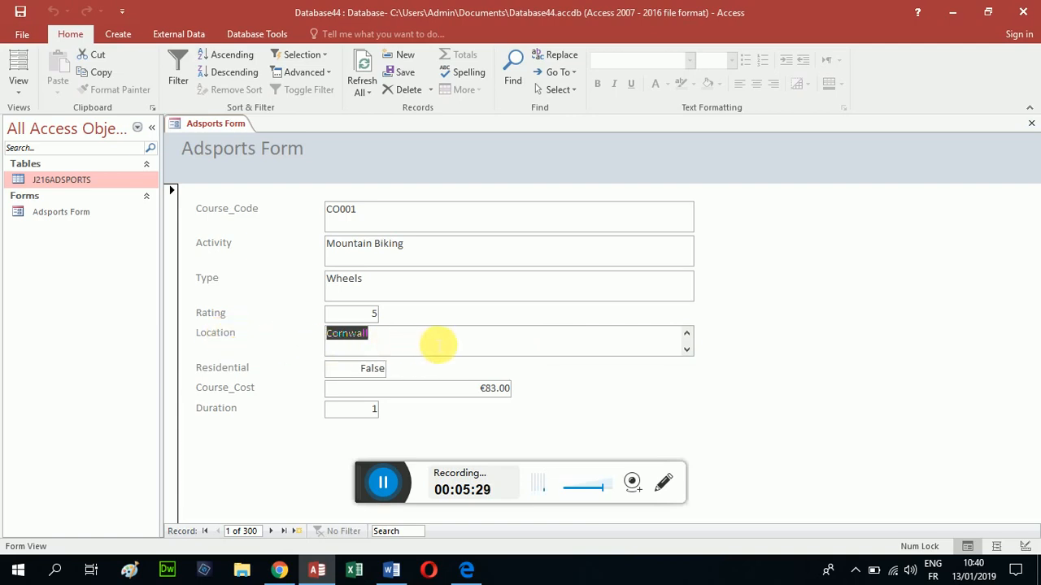
Switch the Adsports Form to Design View
right_click(215, 130)
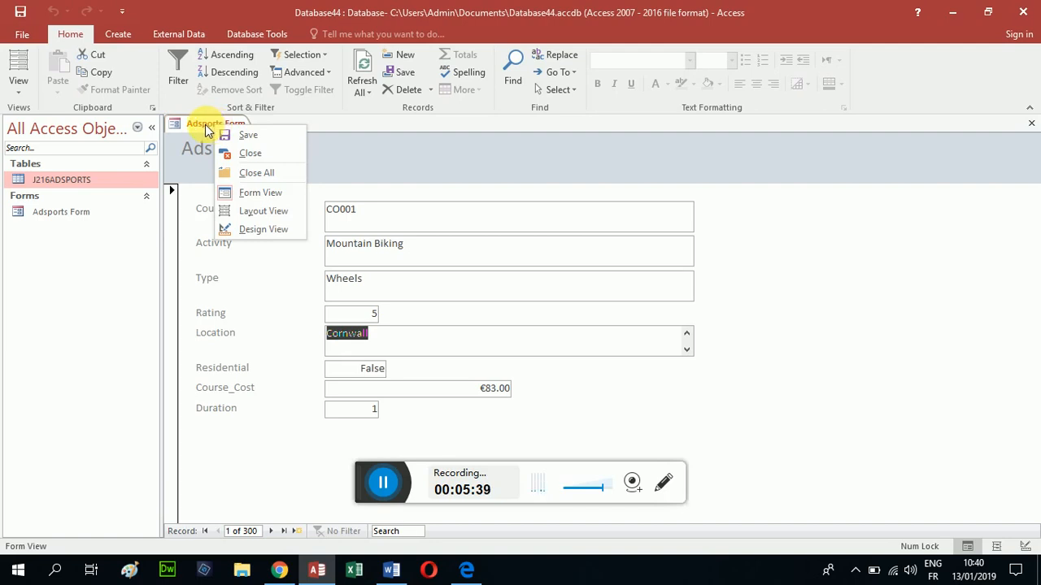
click(206, 126)
right_click(207, 125)
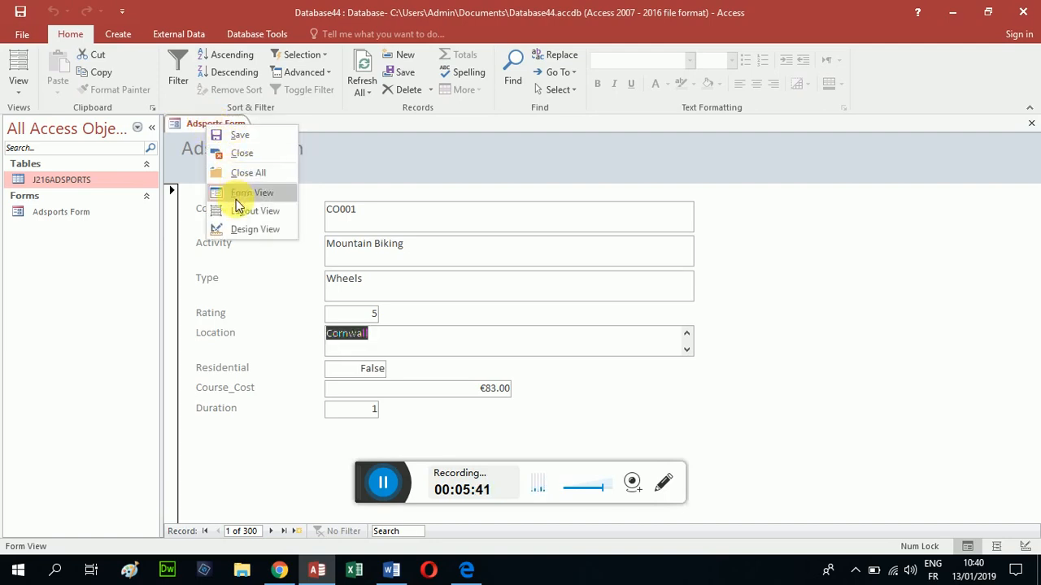
click(186, 128)
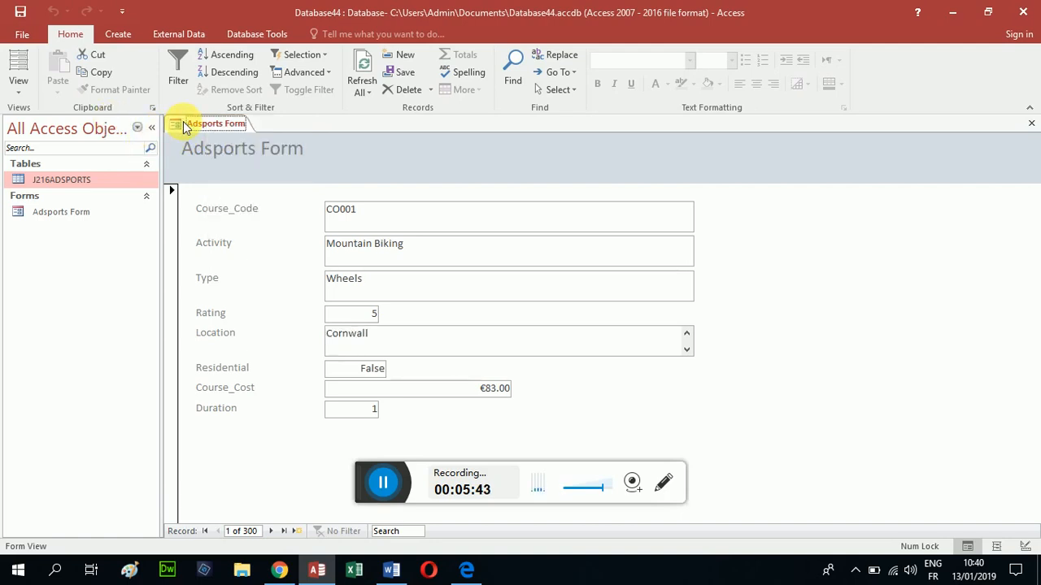
click(19, 91)
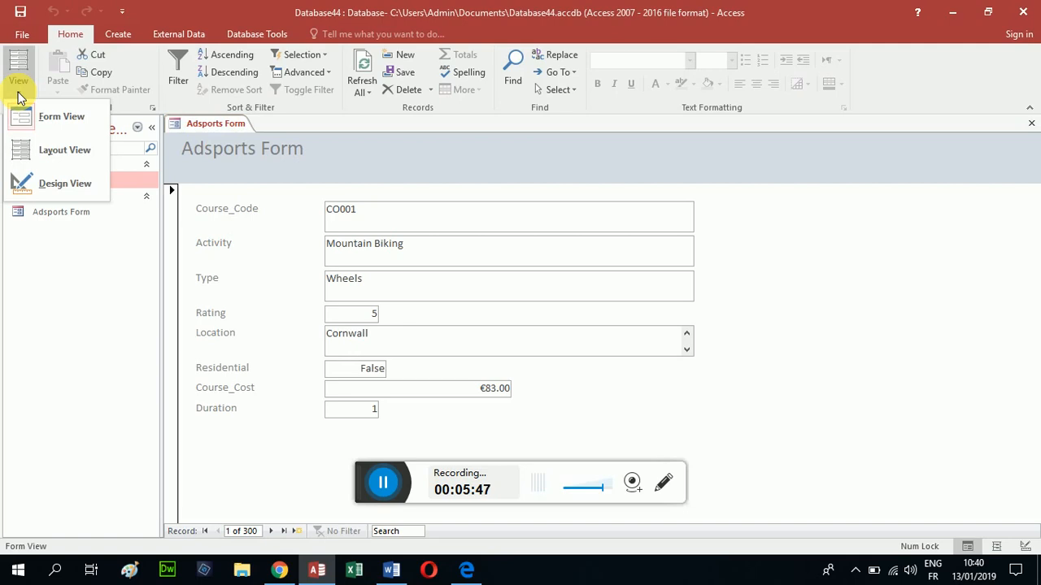
click(37, 152)
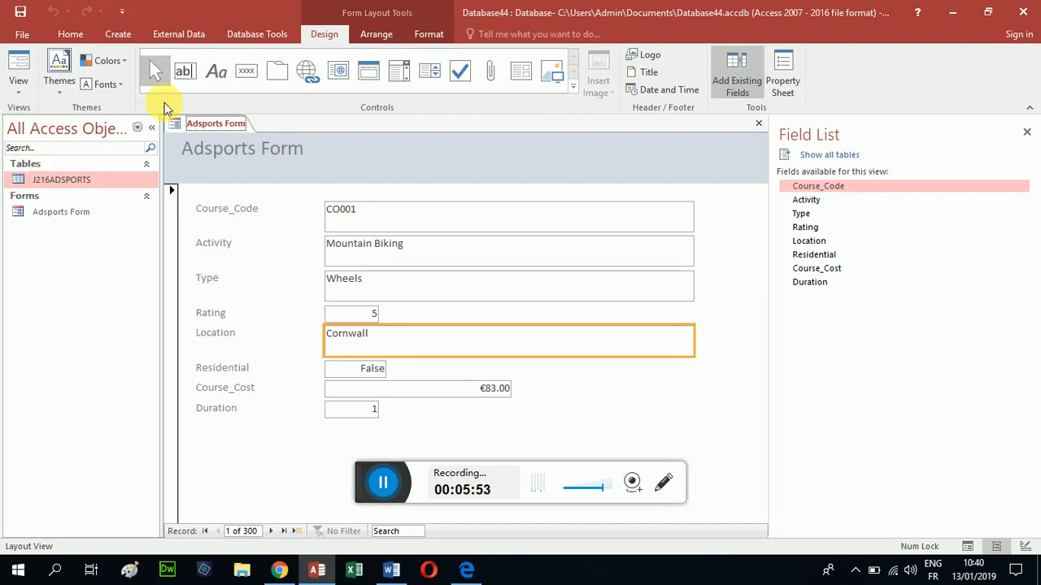
click(16, 87)
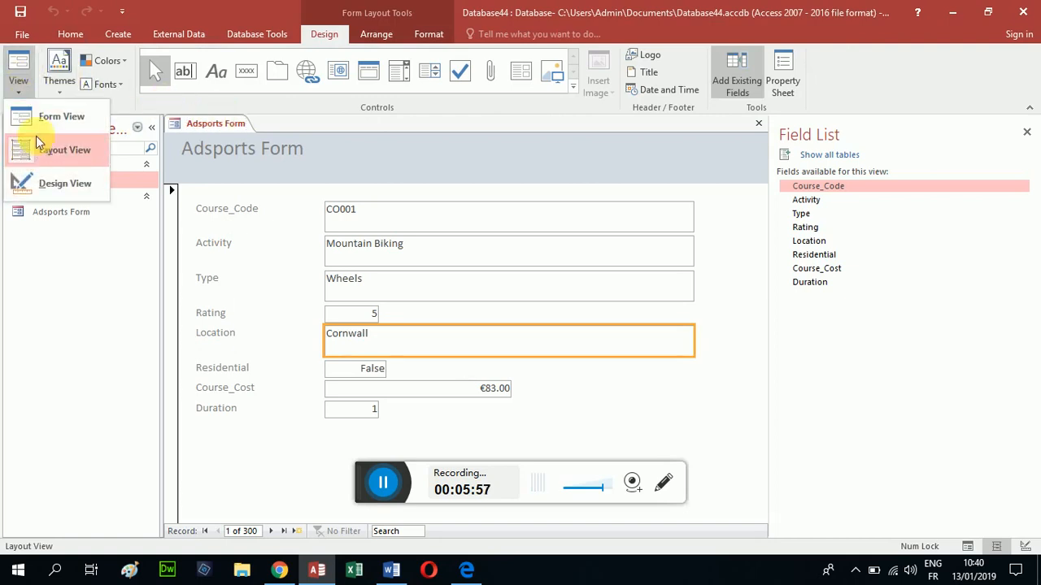
click(37, 184)
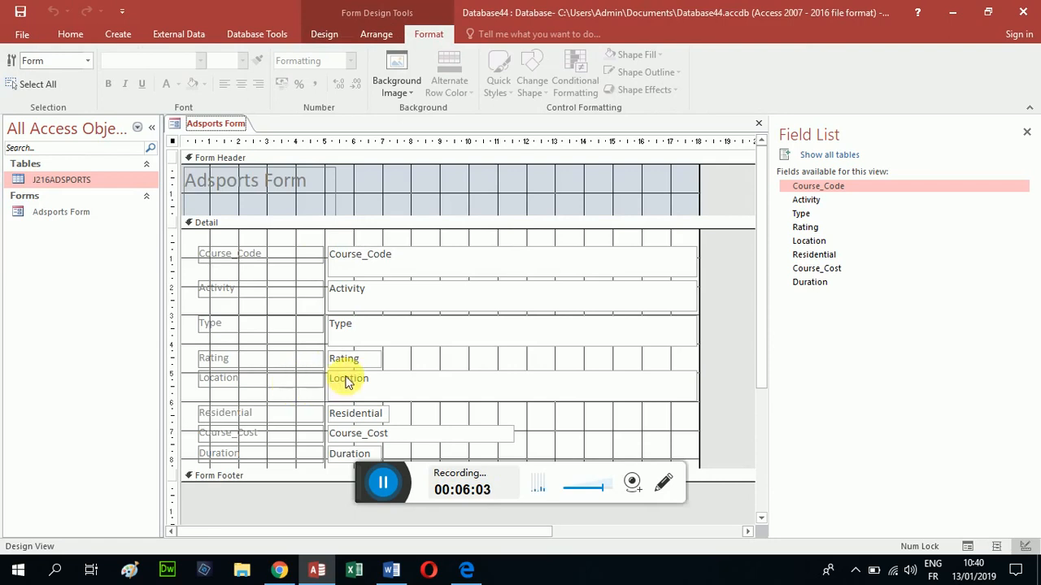
Shift the Location label slightly and select the Location text box in the form's Detail section
click(273, 379)
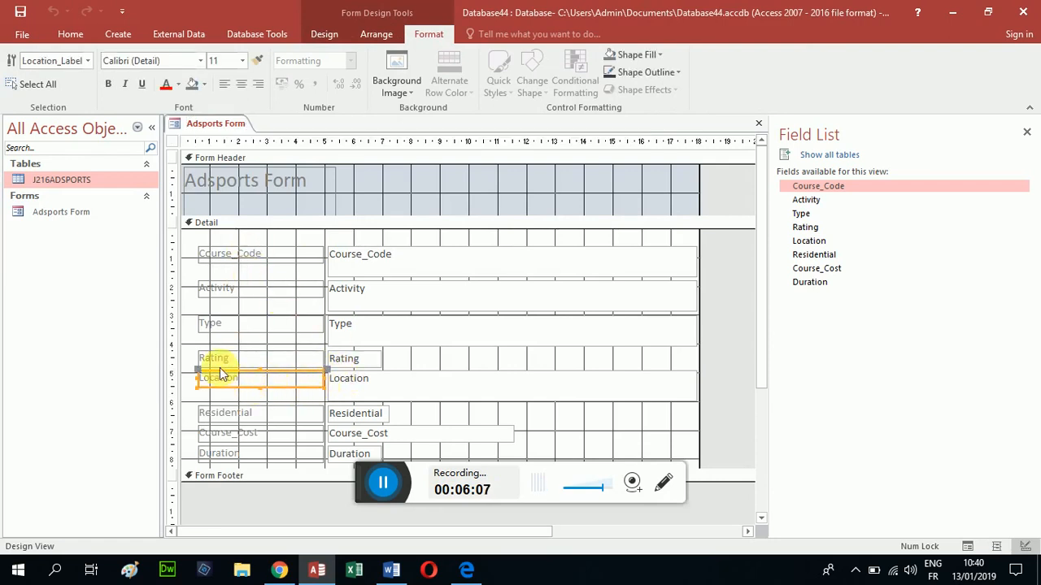
drag(201, 380, 204, 385)
click(351, 380)
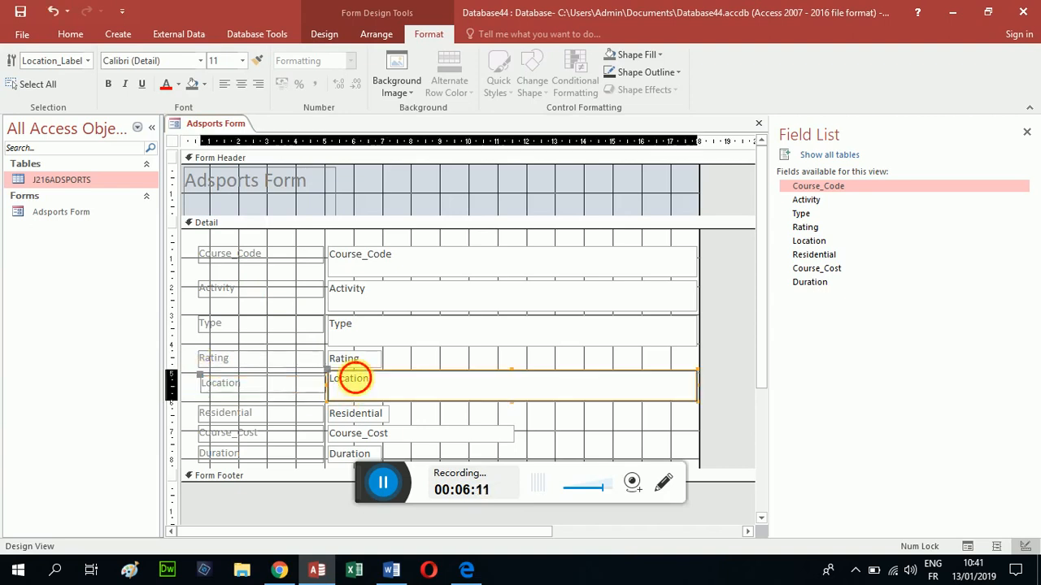
click(258, 386)
click(390, 397)
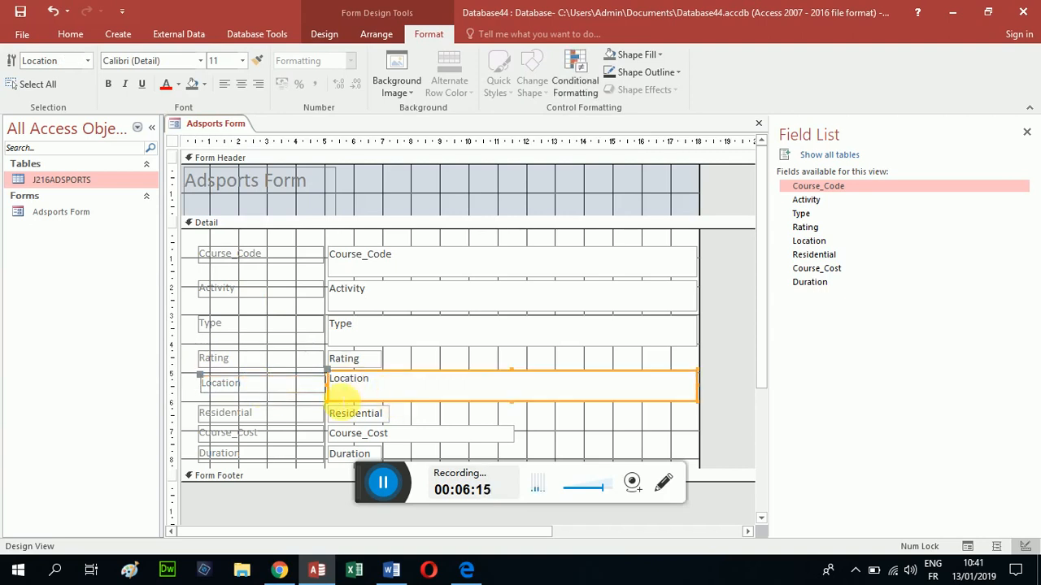
click(295, 386)
click(399, 389)
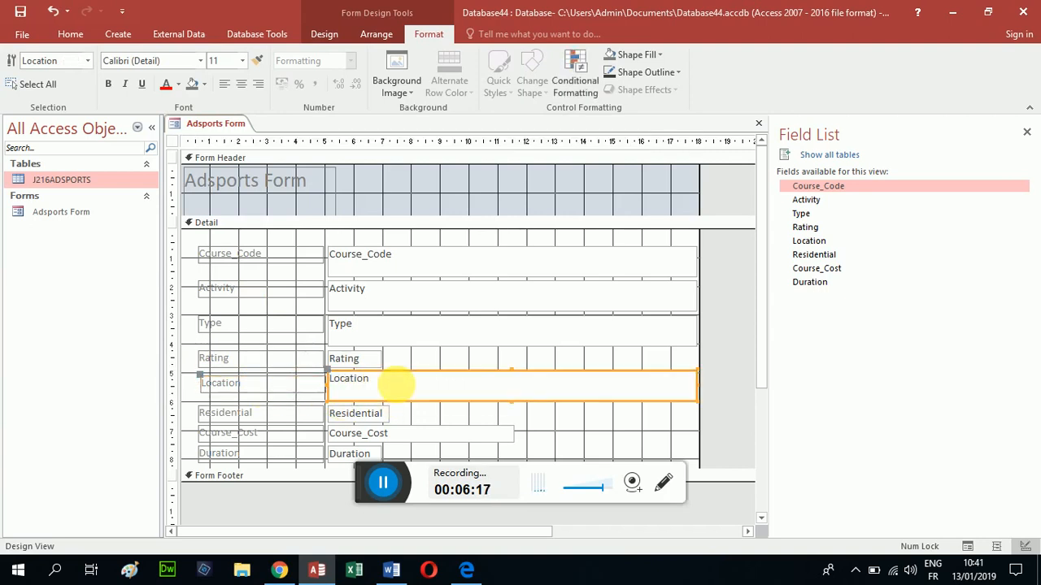
click(324, 34)
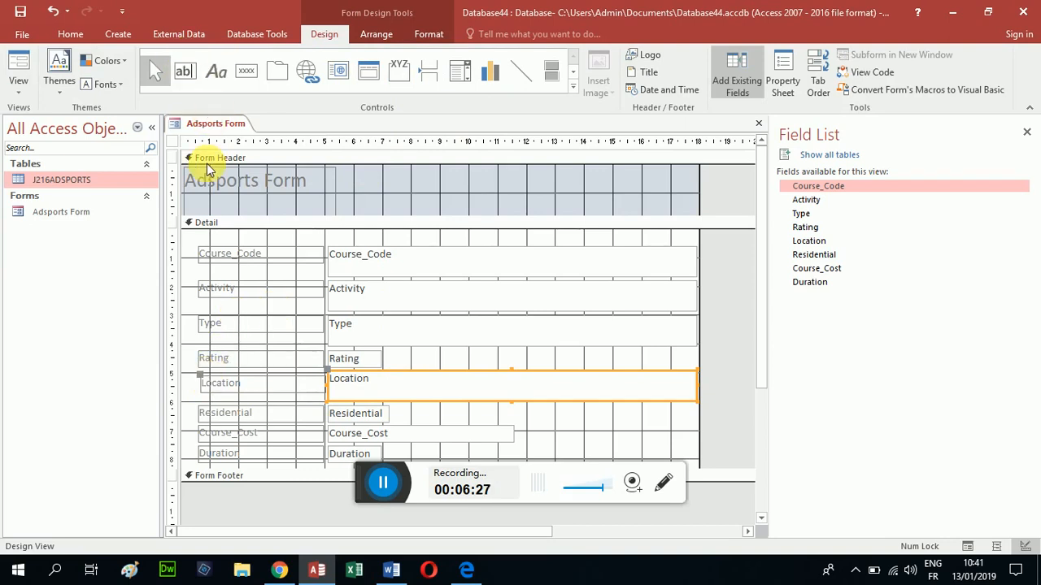
click(70, 33)
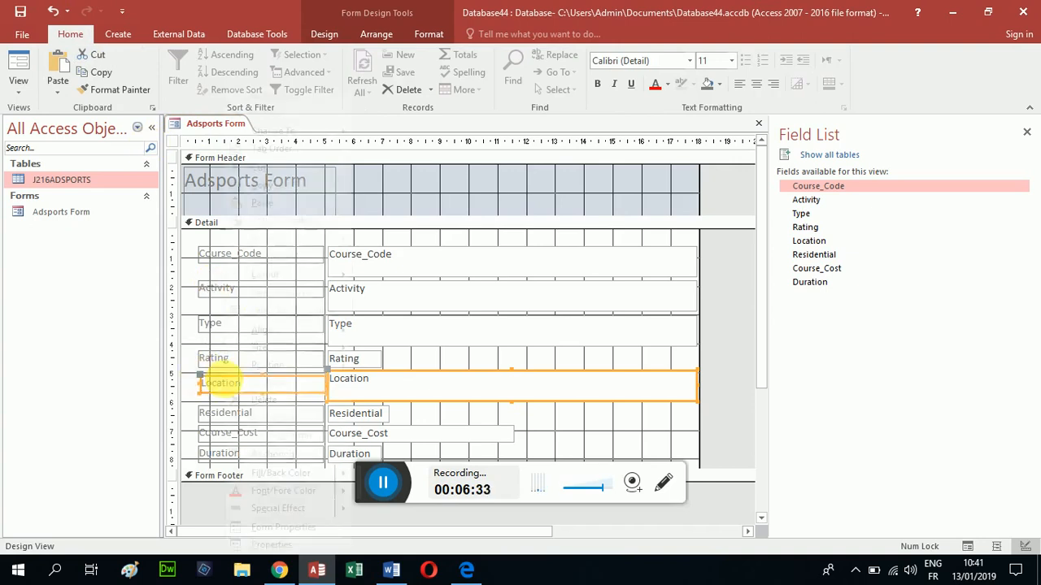
Delete the Location label and the Location text box from the form's Detail section
right_click(219, 383)
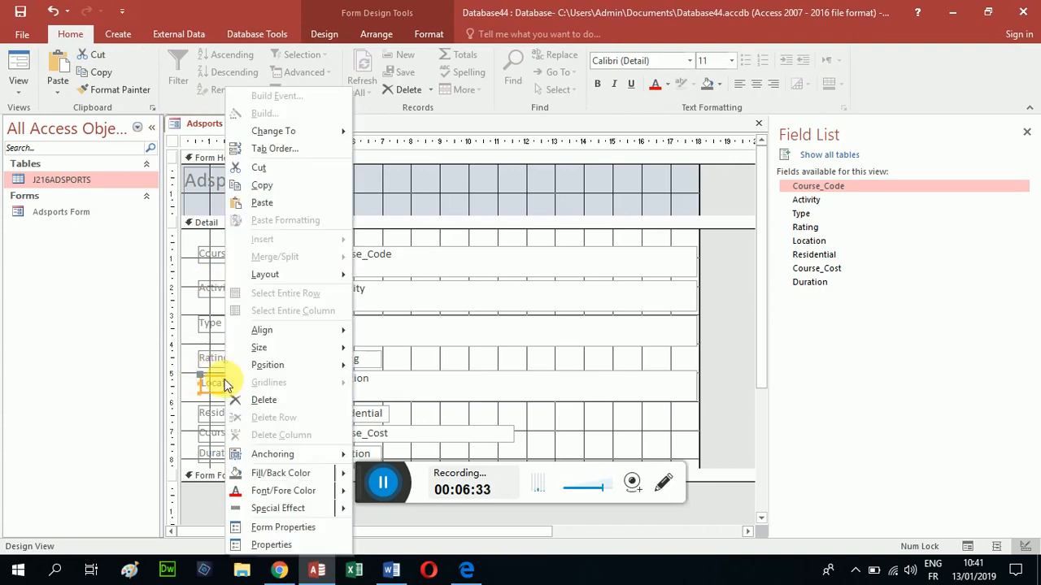
click(265, 401)
click(399, 394)
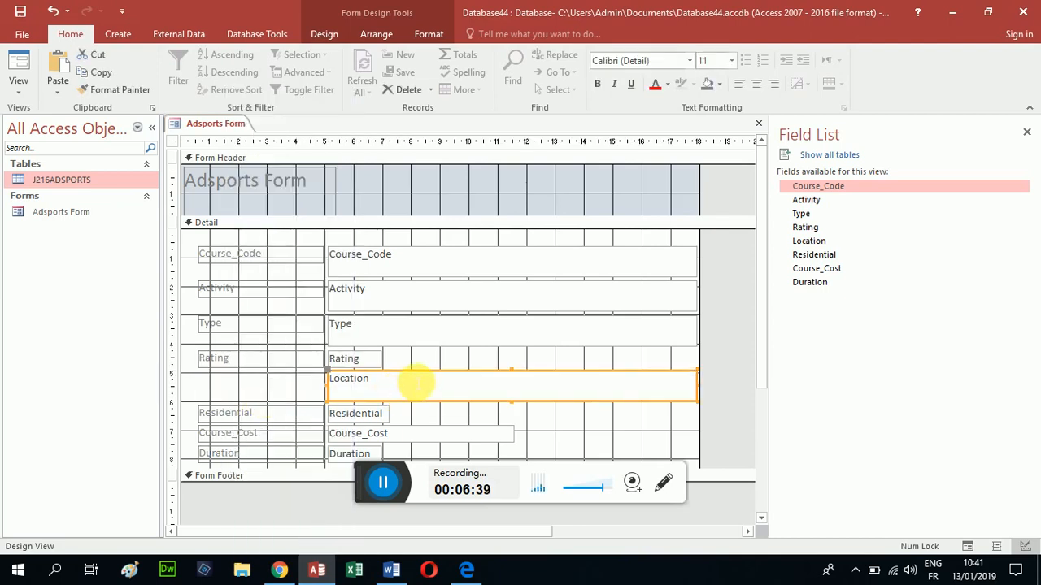
right_click(413, 382)
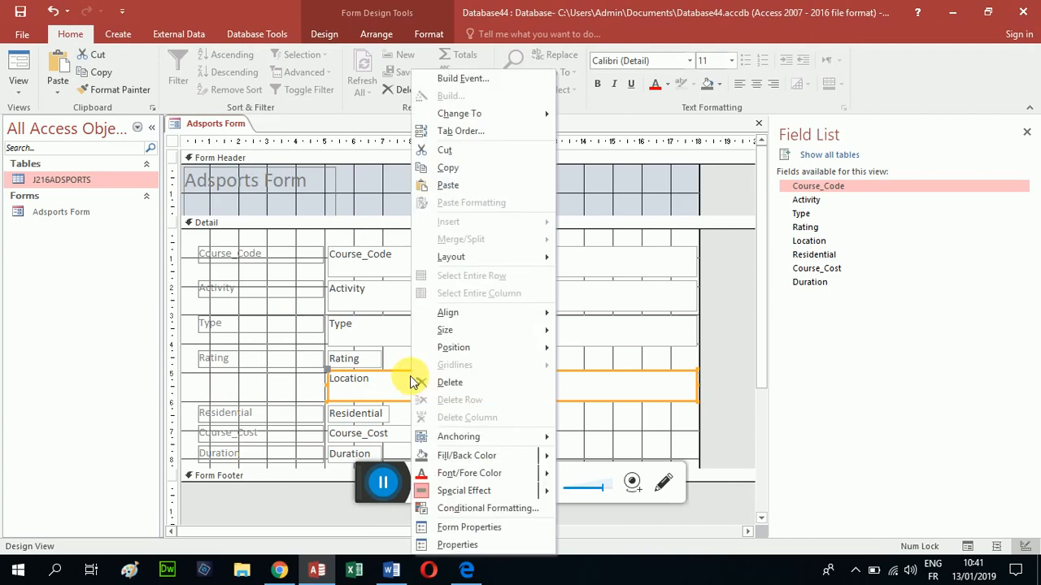
click(439, 383)
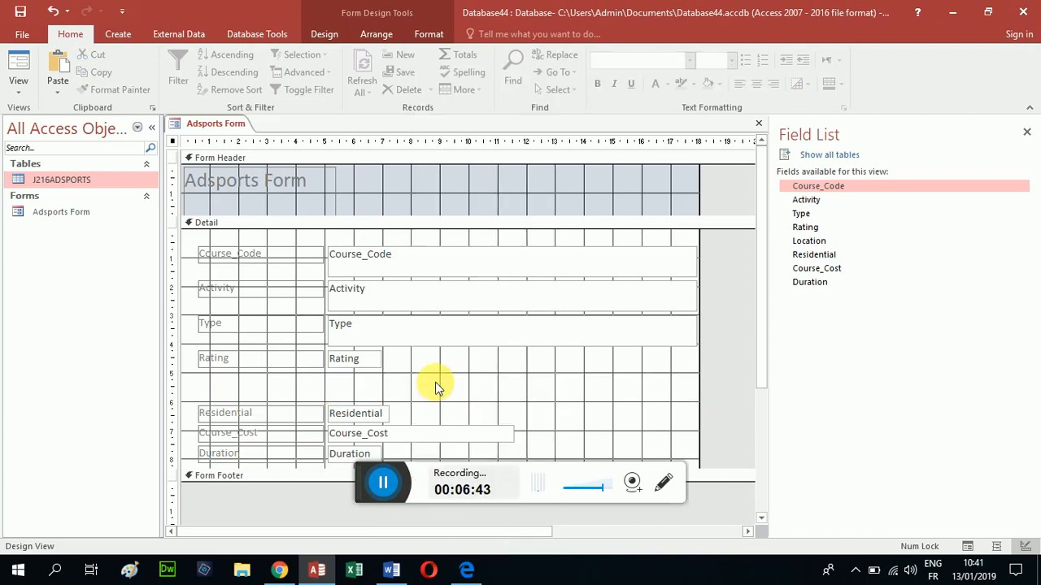
Place a combo box in the gap between Rating and Residential, and choose to type in its values in the Combo Box Wizard
click(333, 36)
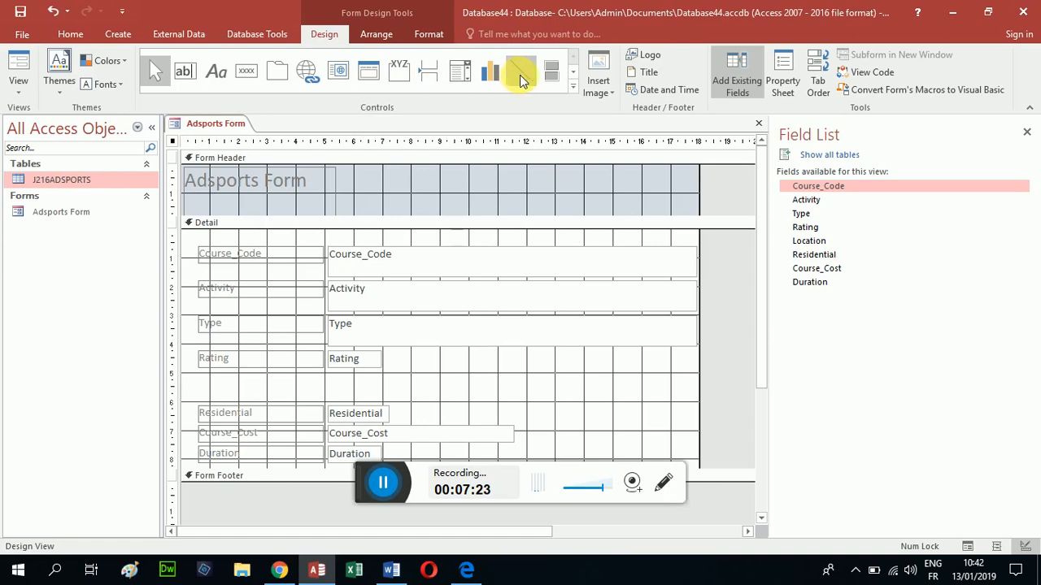
click(574, 73)
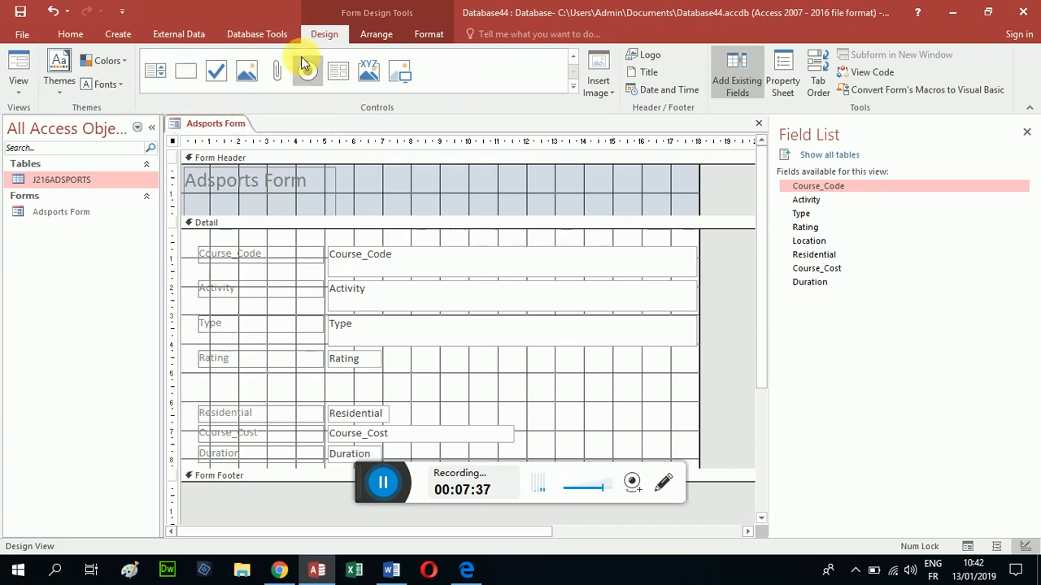
click(573, 55)
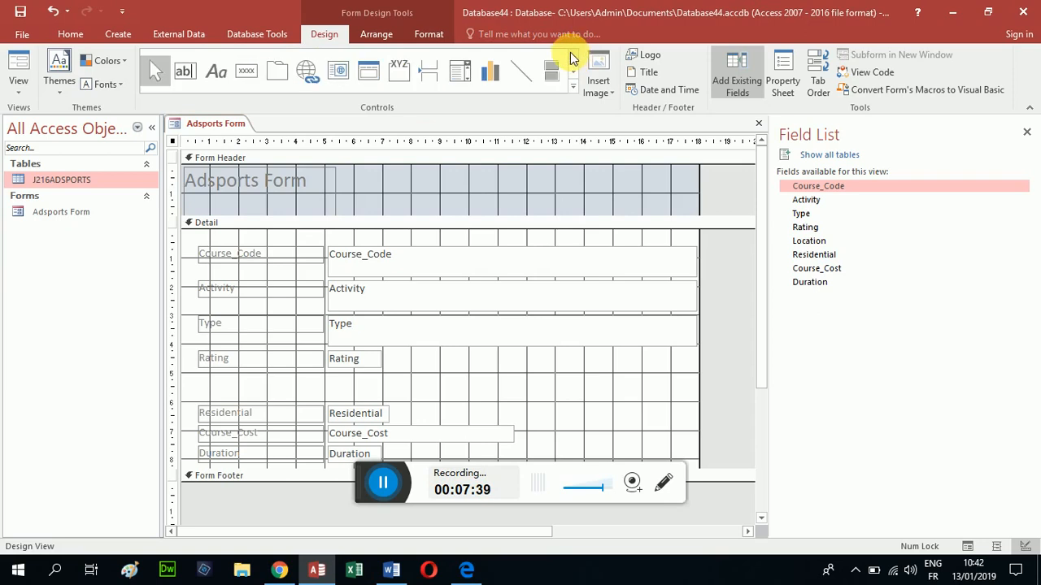
click(460, 73)
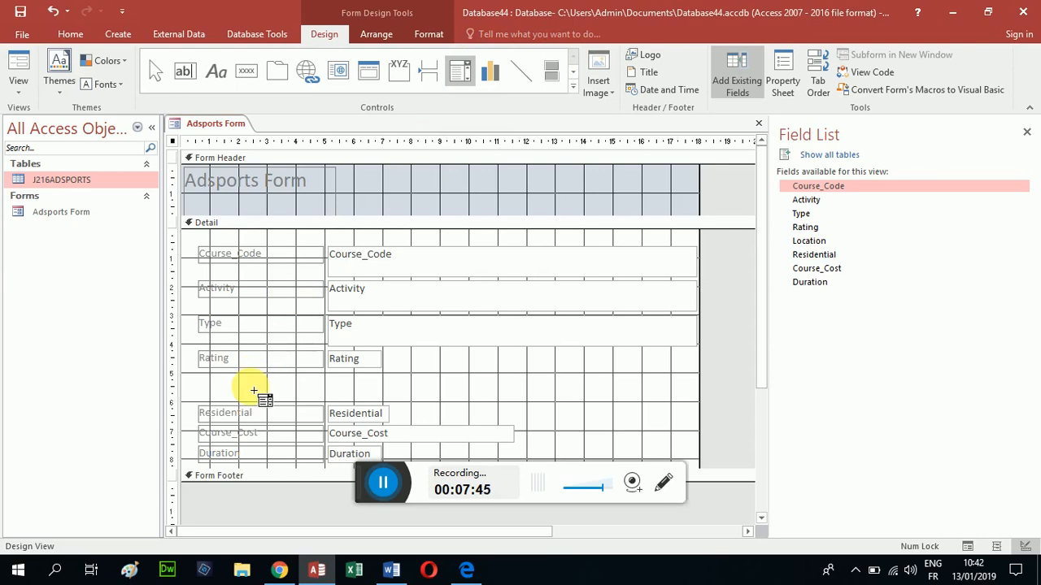
click(253, 391)
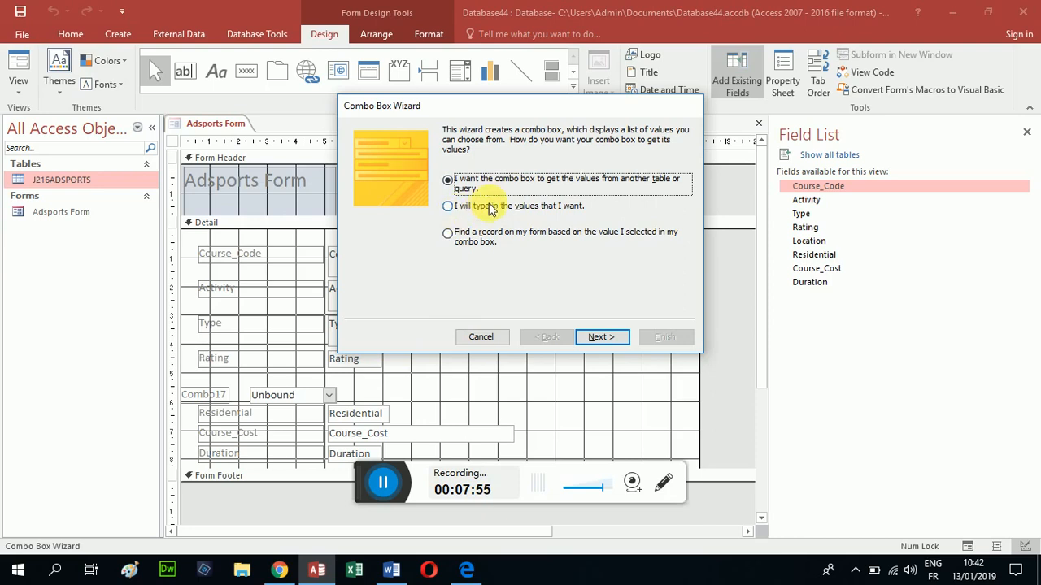
click(450, 208)
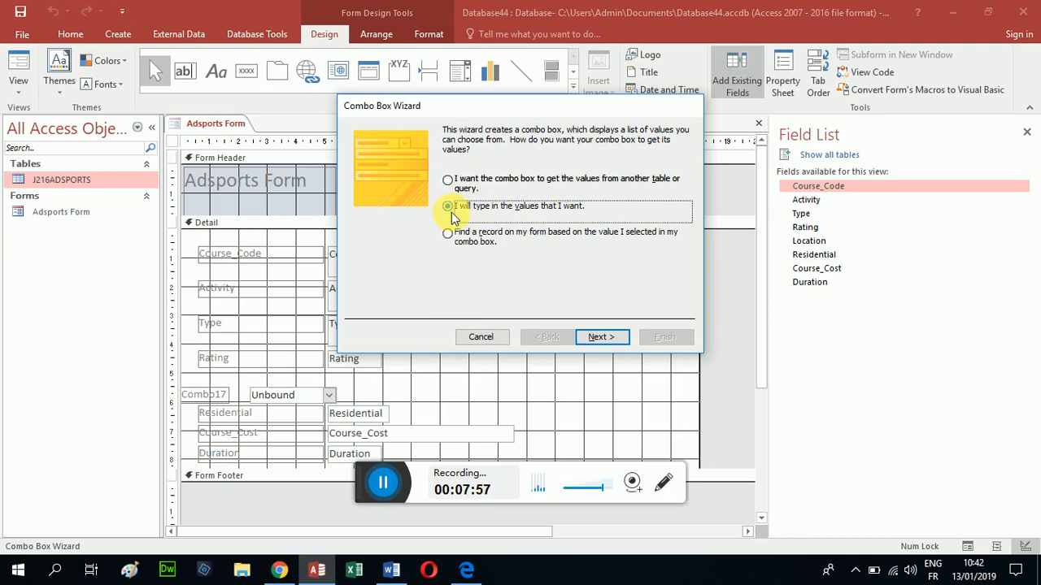
click(606, 338)
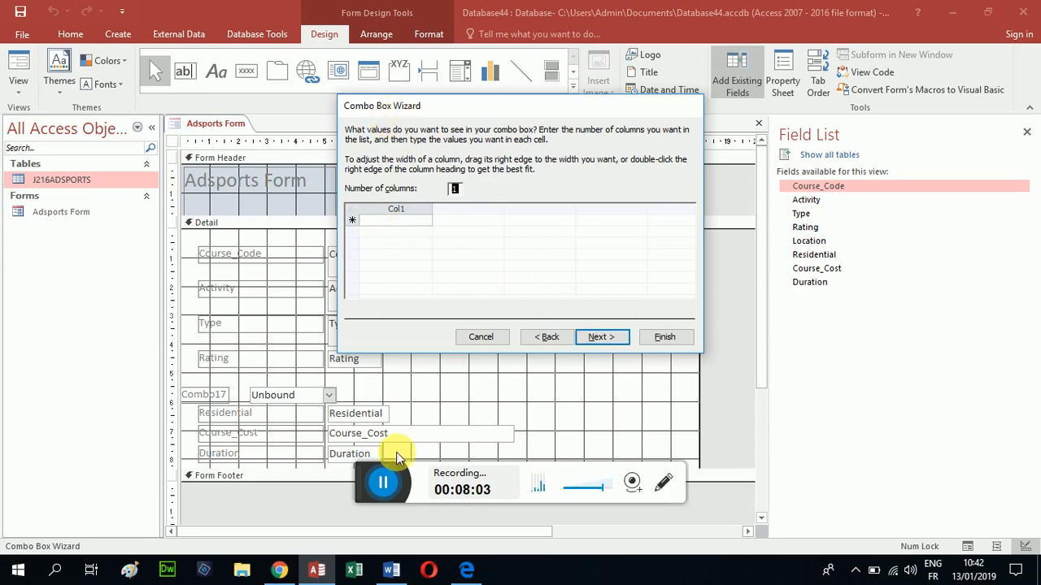
Enter Cornwall, Ireland, Scotland, Wales and France as the combo box's single-column values, checking the list in question 21 of the PDF
click(464, 567)
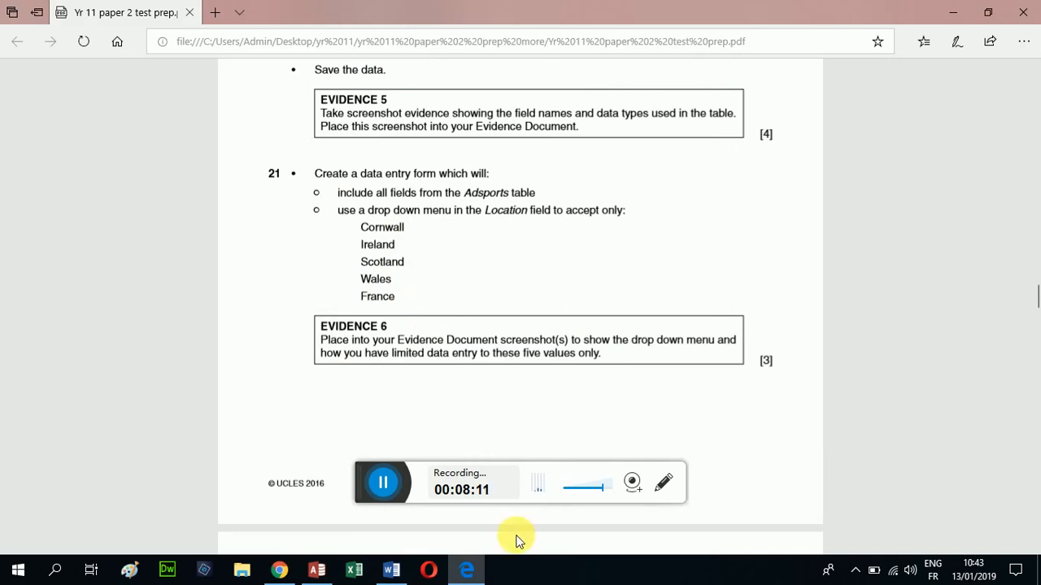
click(323, 574)
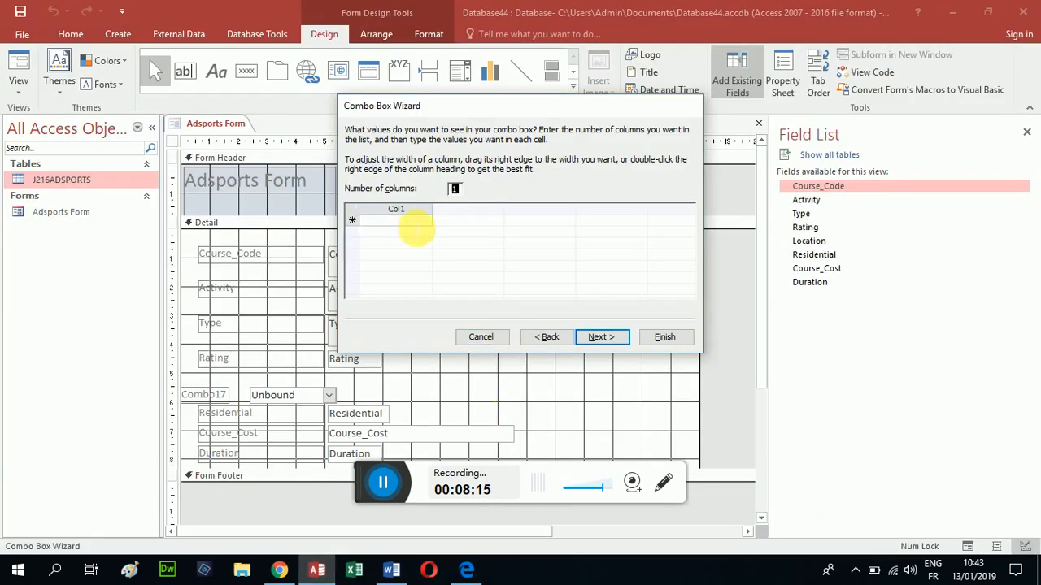
click(415, 224)
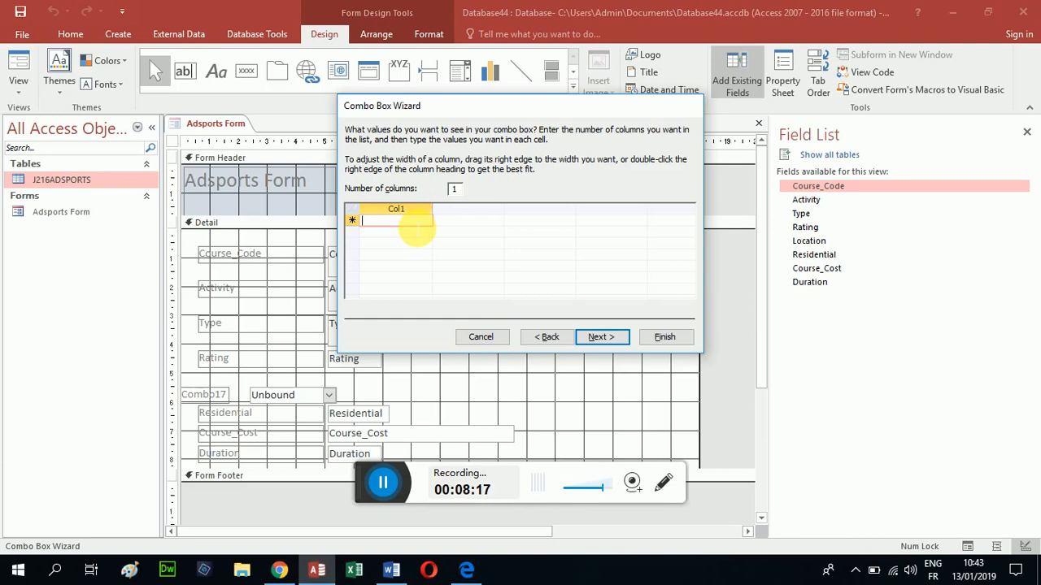
text(Cornwall)
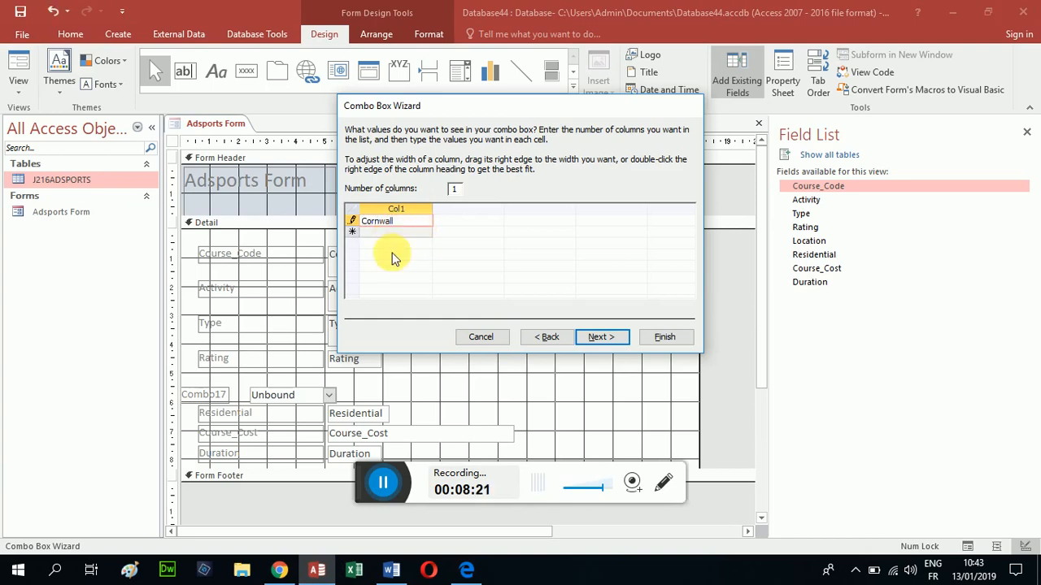
key(Return)
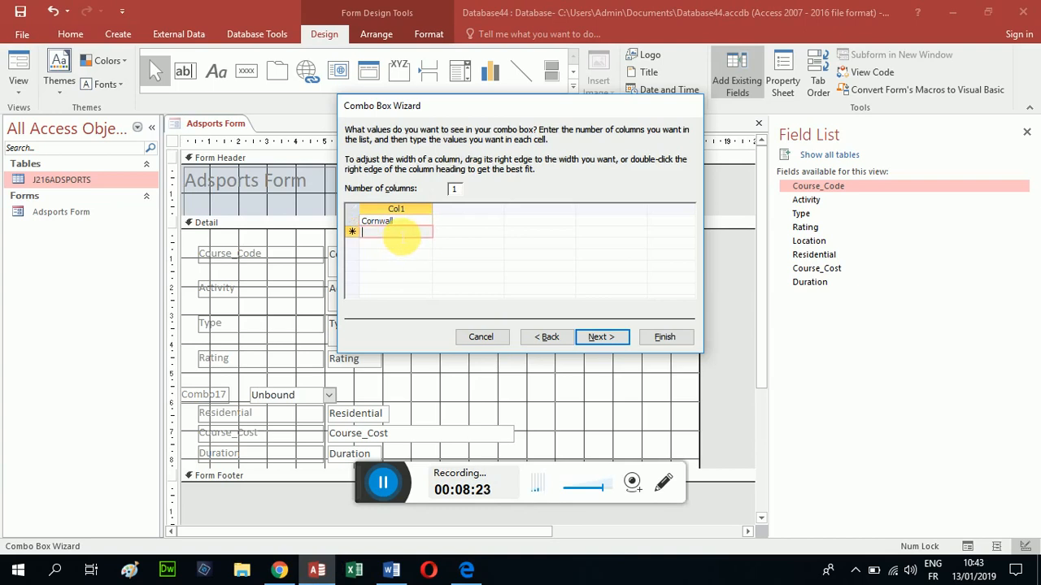
text(Ireland)
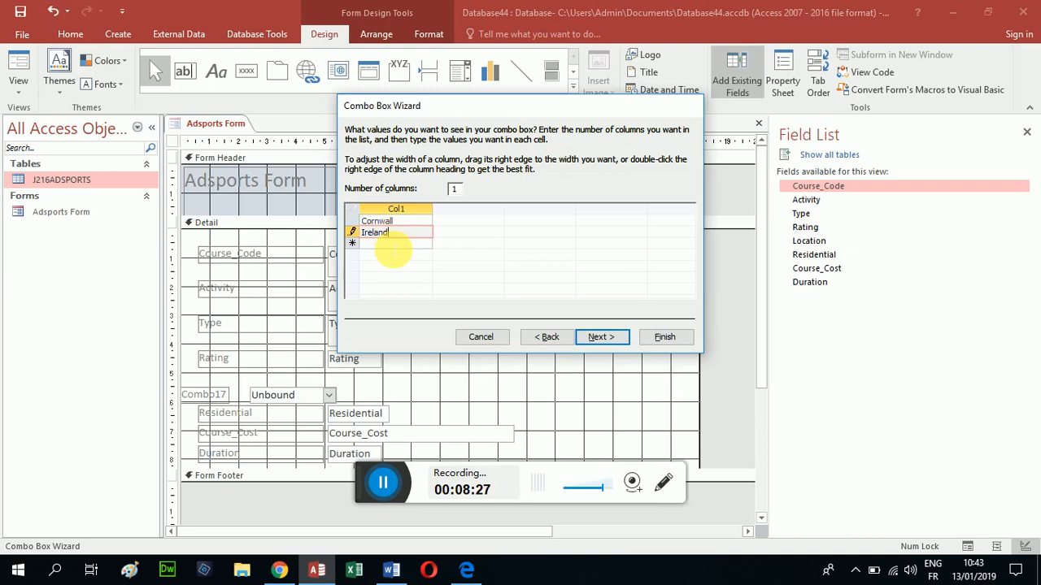
key(Return)
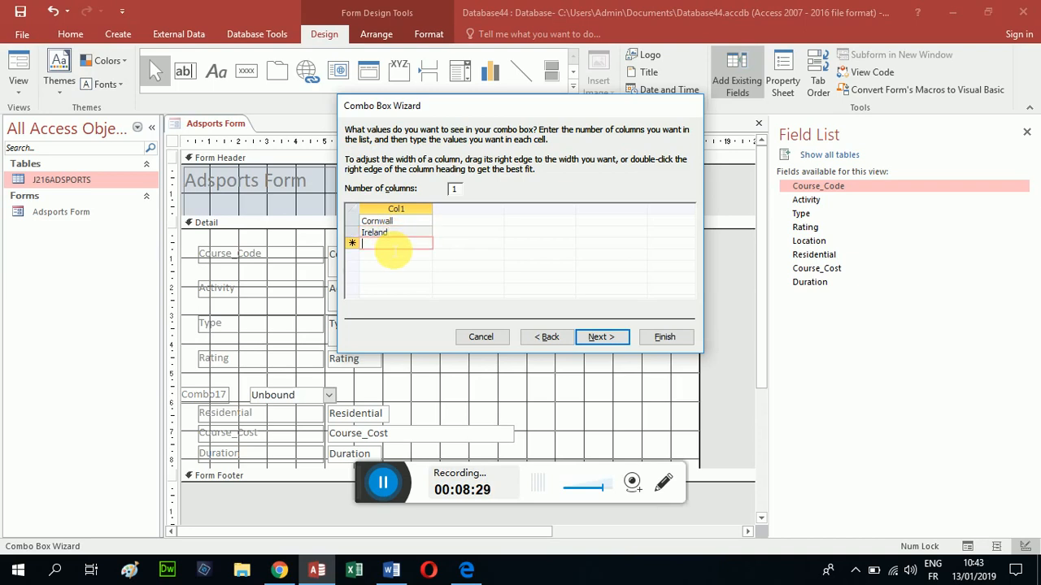
text(Sco)
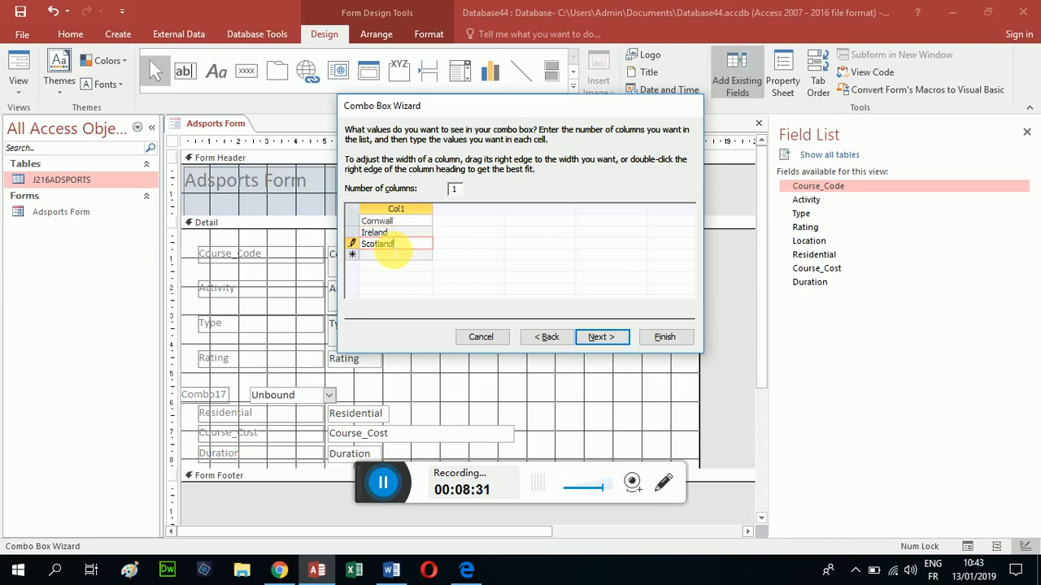
text(tland)
key(Return)
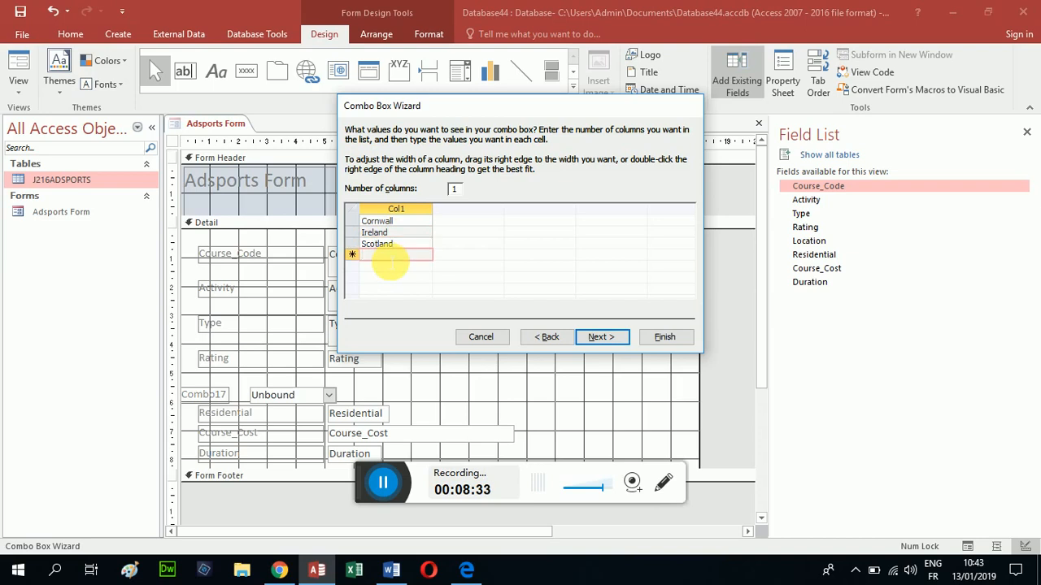
text(Wales)
key(Return)
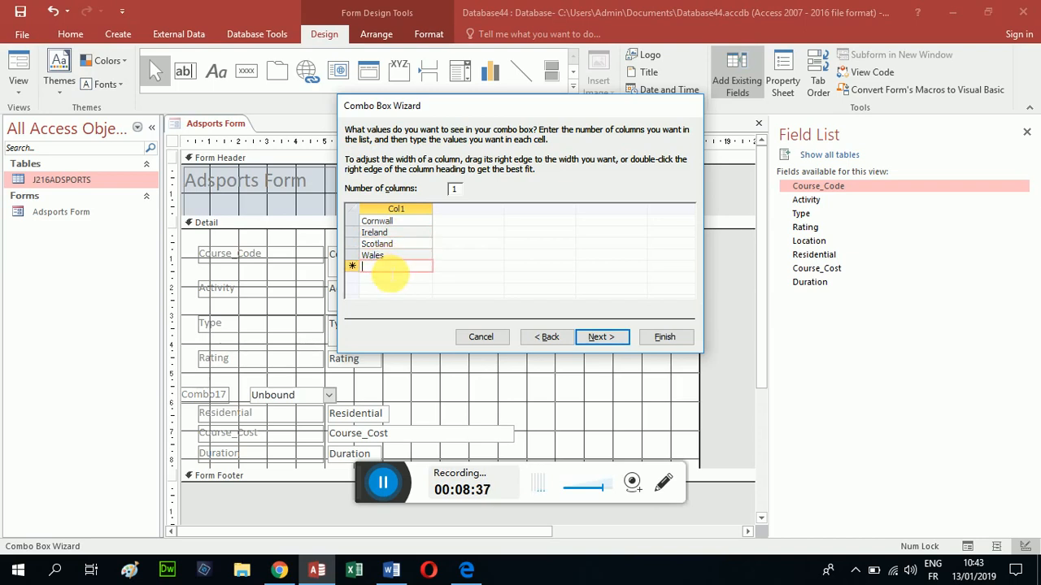
text(F)
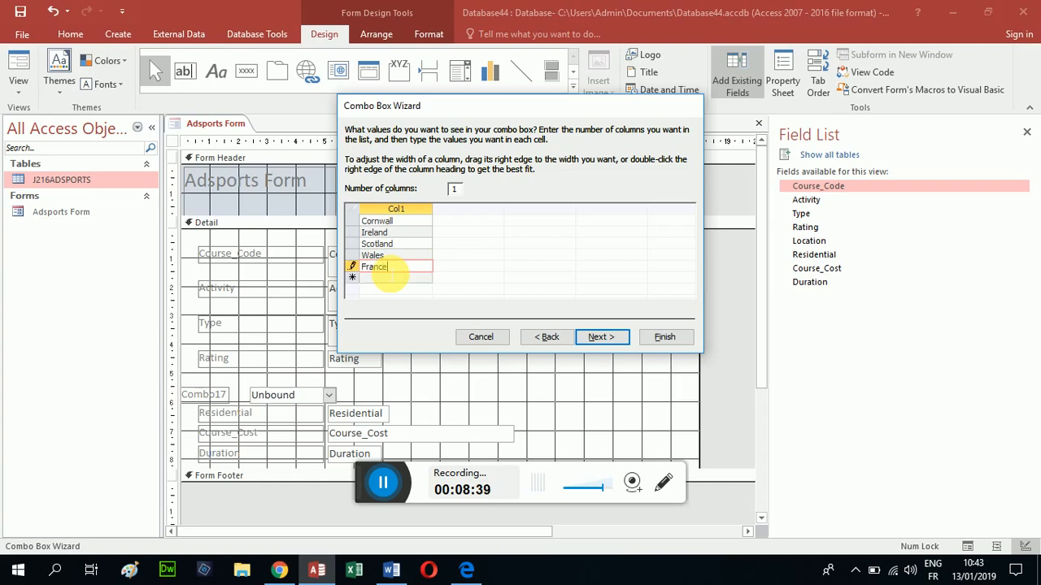
text(rance)
click(599, 339)
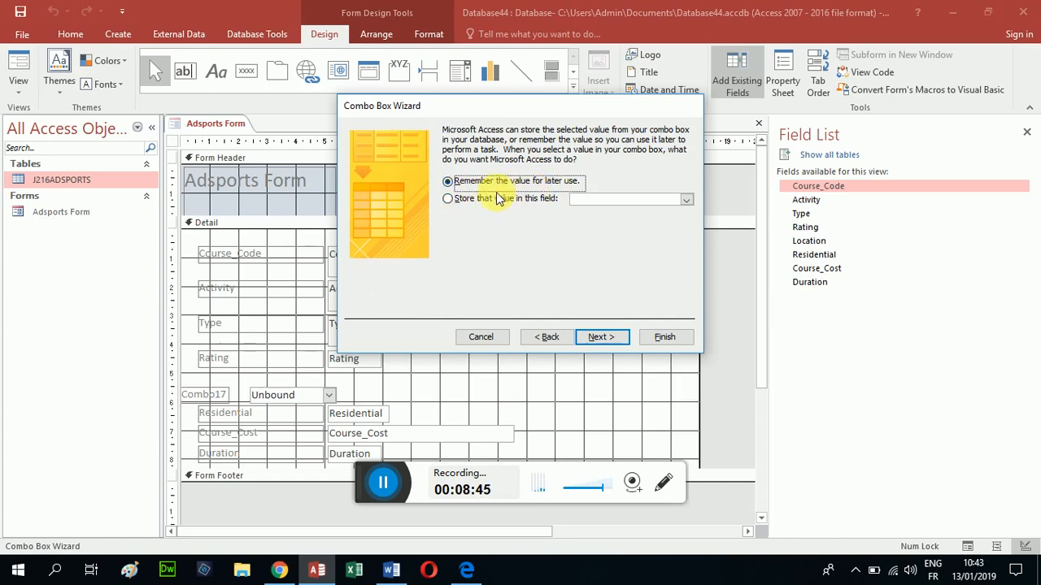
Set the combo box to store its selected value in the Location field
click(448, 199)
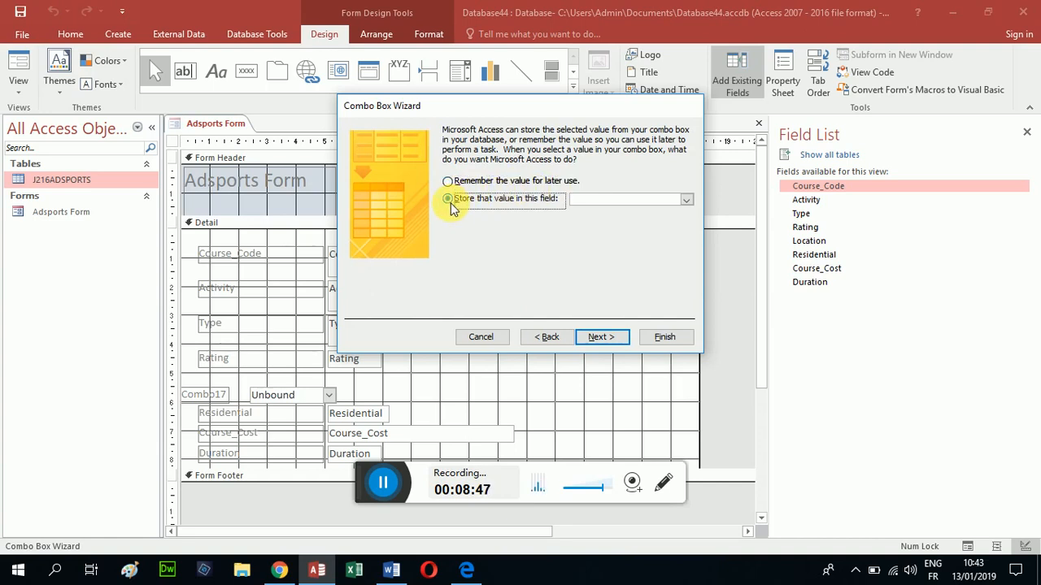
click(686, 204)
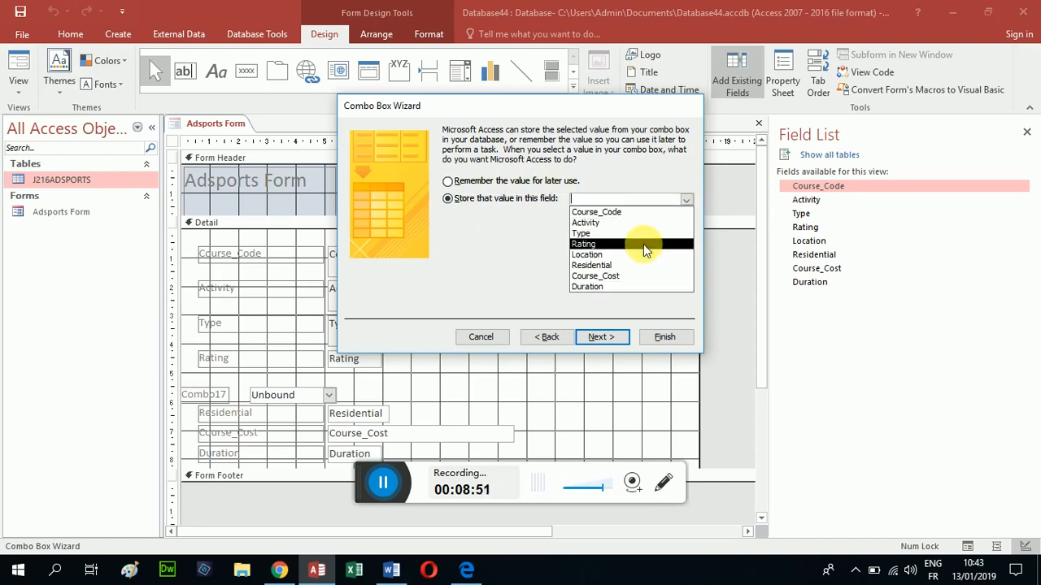
click(640, 255)
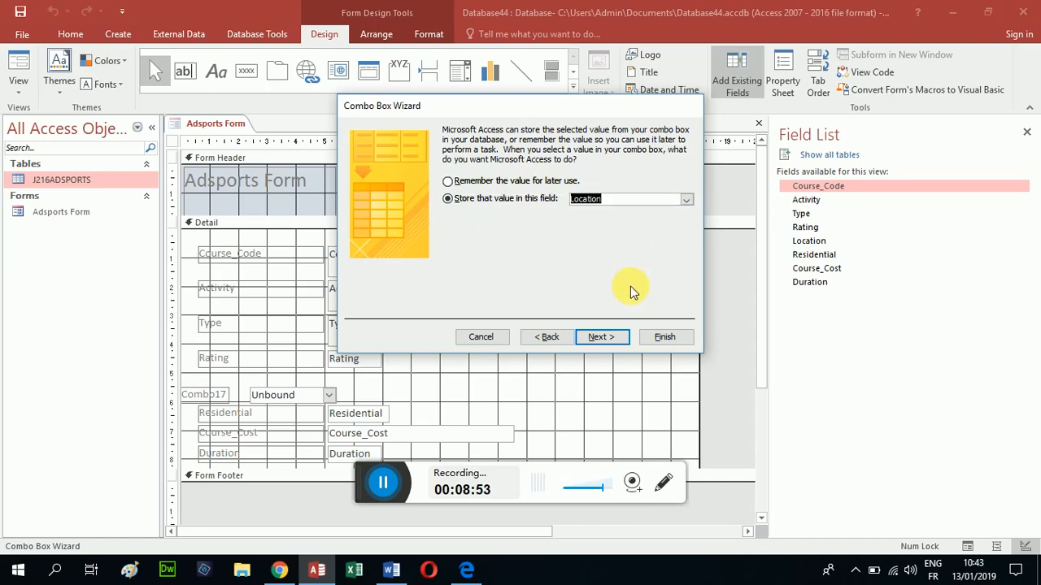
click(611, 342)
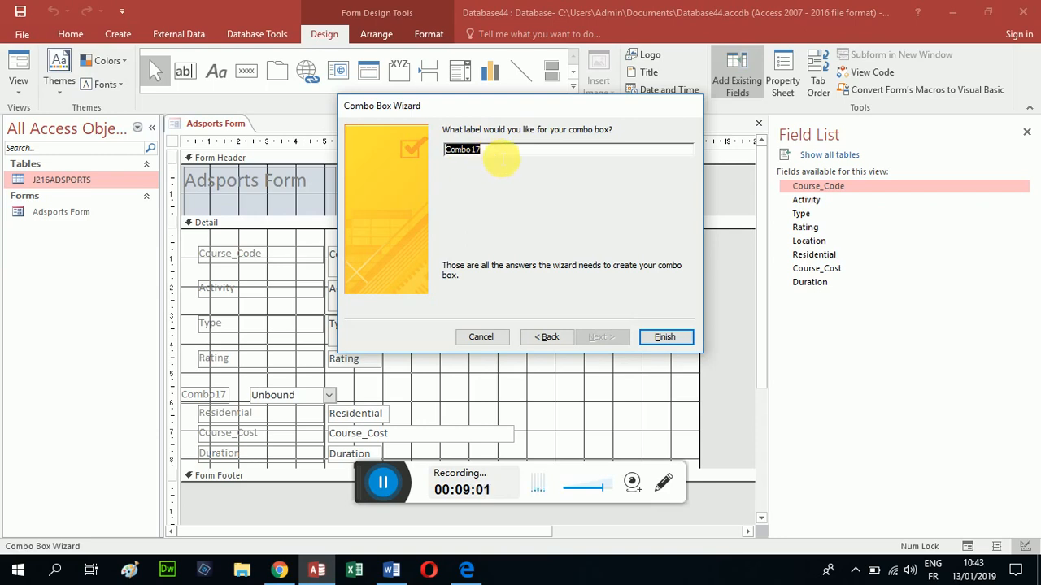
Label the combo box Location and finish the Combo Box Wizard
text(Locaton)
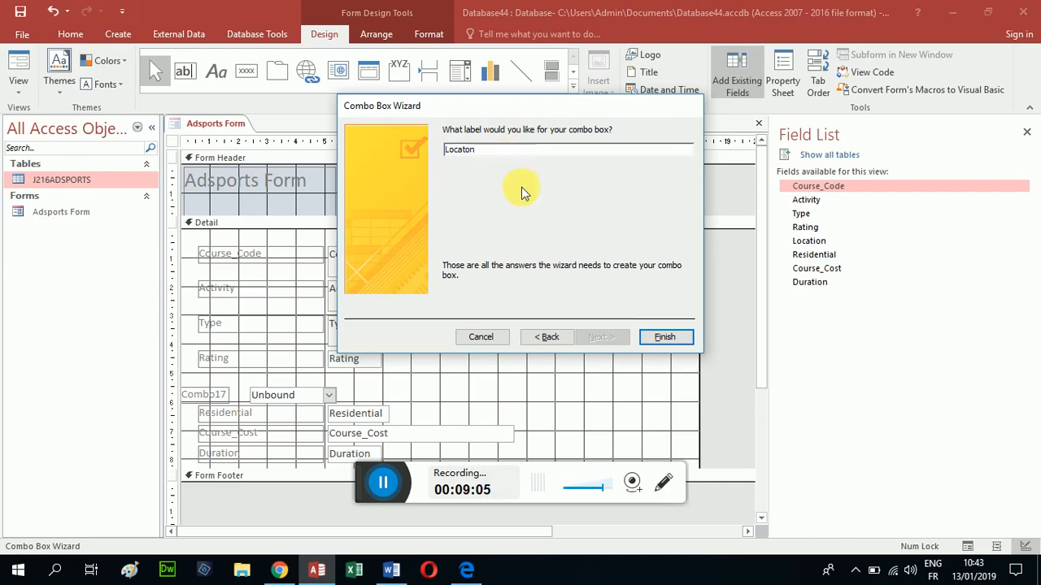
key(BackSpace)
key(BackSpace)
text(ion)
key(BackSpace)
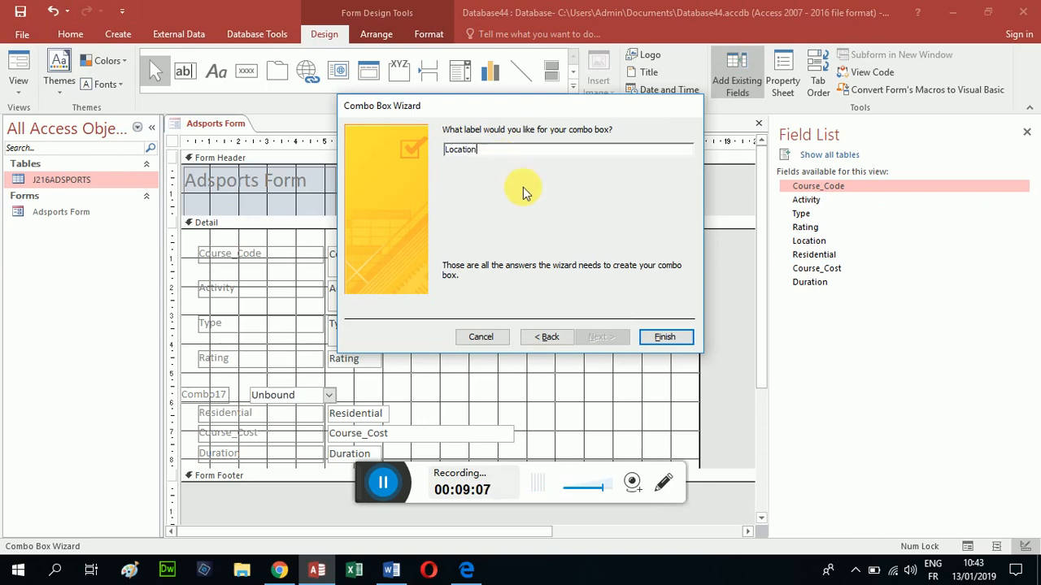
click(664, 339)
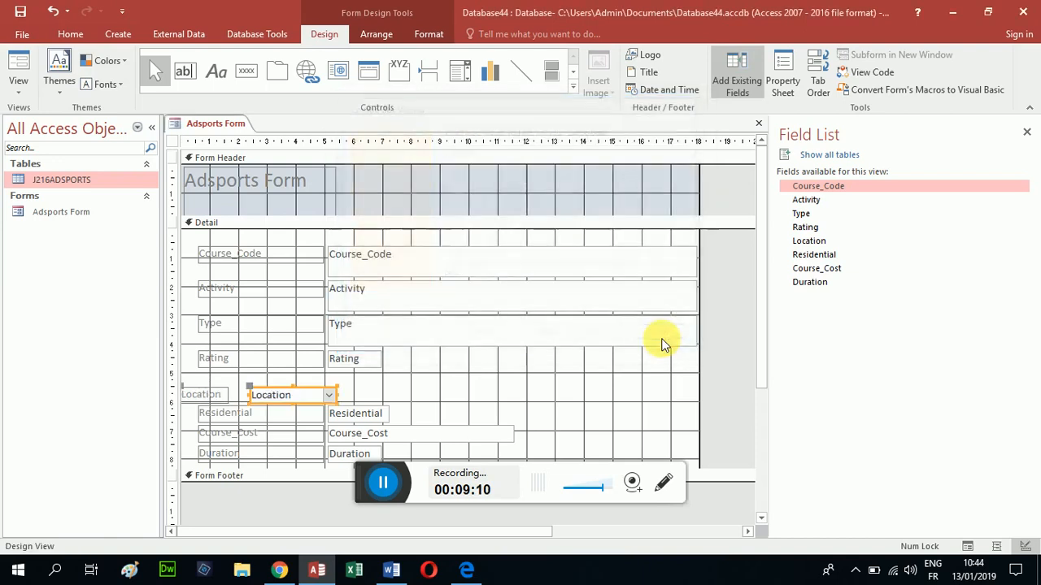
Move the Location combo box towards the text box column and its label towards the label column, between Rating and Residential
click(336, 403)
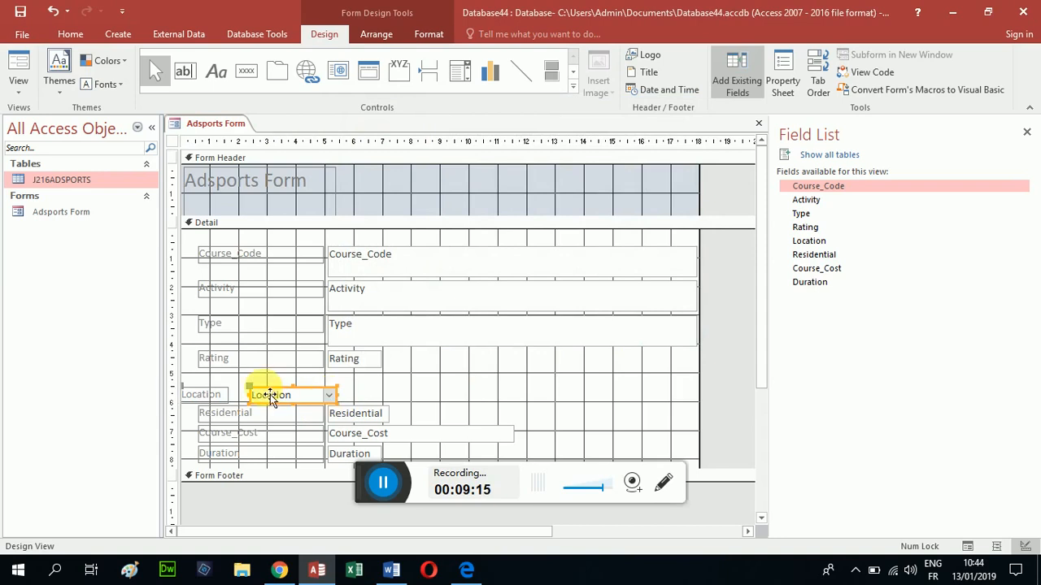
drag(262, 395, 355, 389)
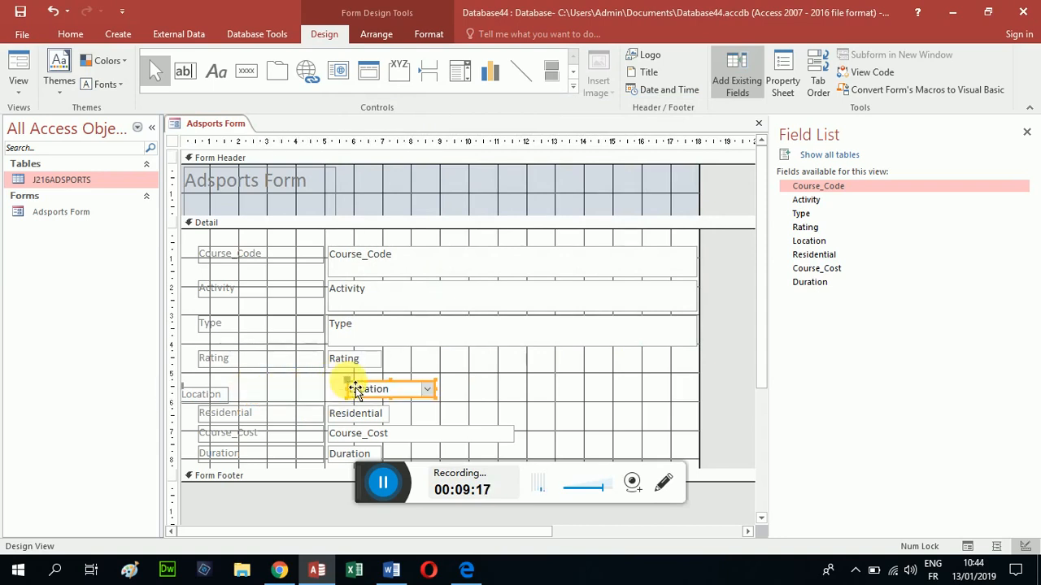
click(189, 395)
drag(189, 396, 236, 391)
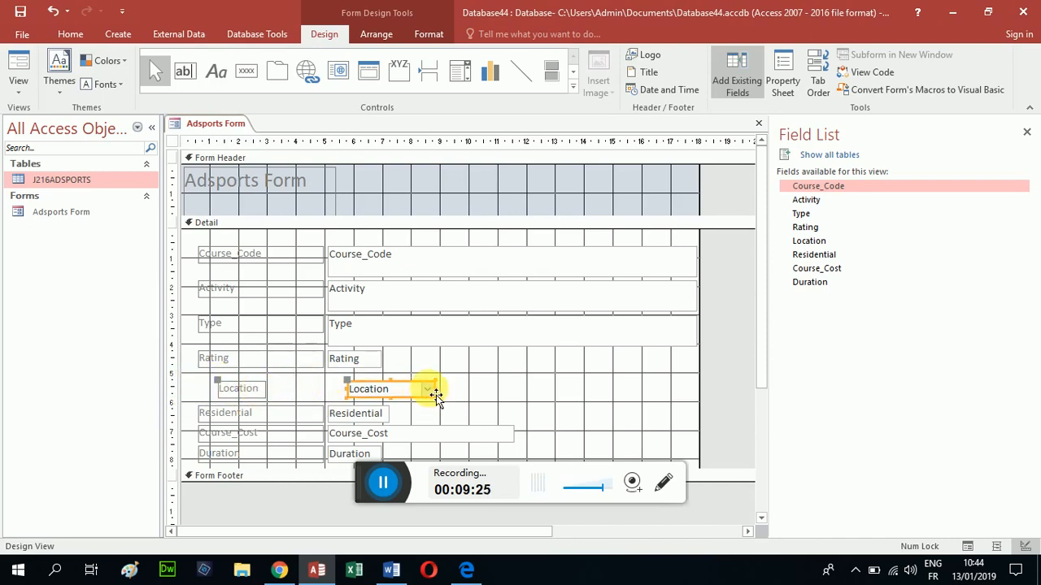
Fine-tune the positions of the Location label and combo box to line up with the other labels and text boxes
click(219, 387)
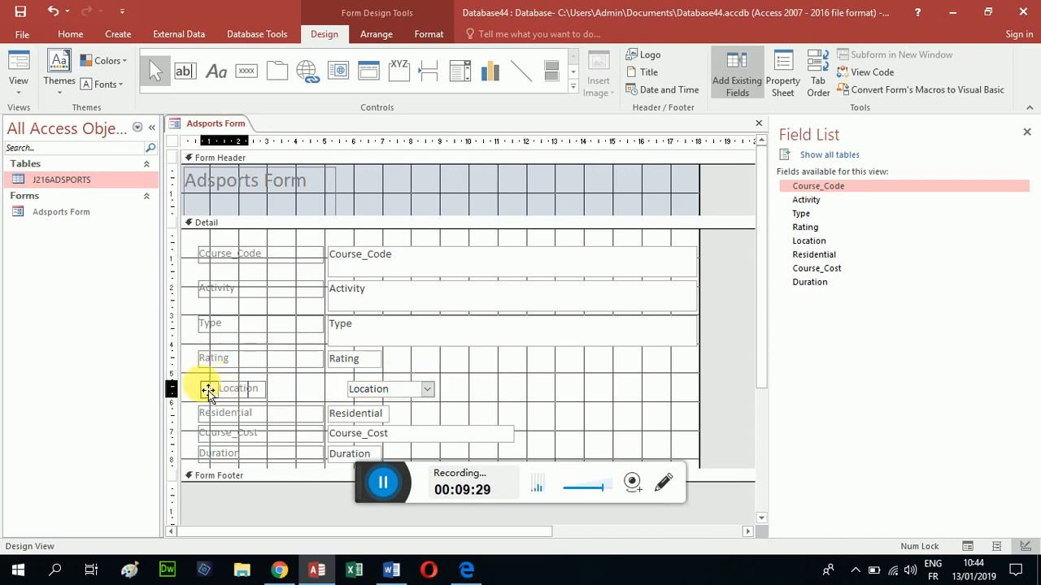
drag(208, 391, 208, 391)
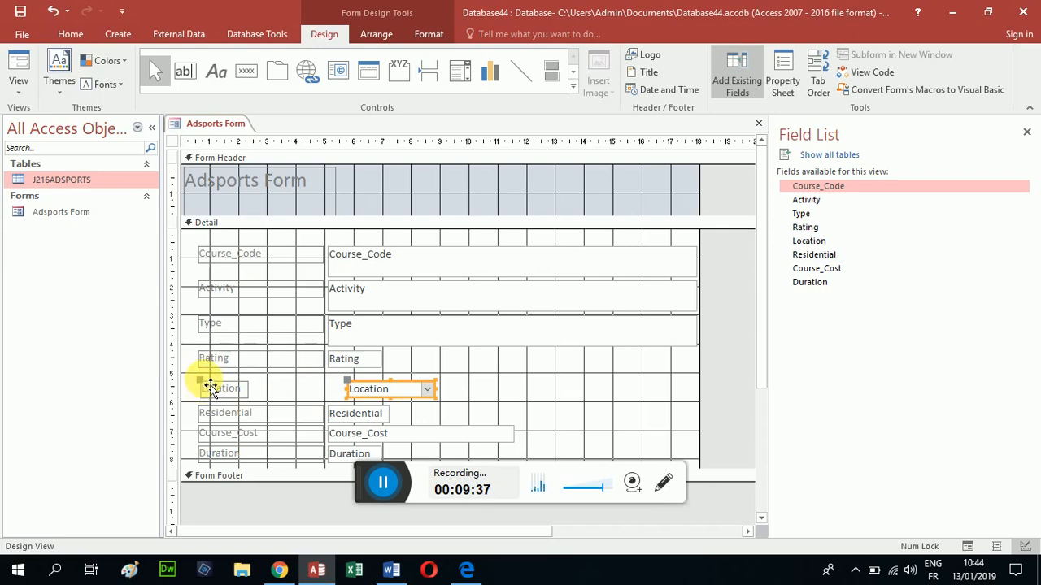
mouse_move(210, 387)
mouse_down()
mouse_move(229, 387)
mouse_move(209, 383)
mouse_up()
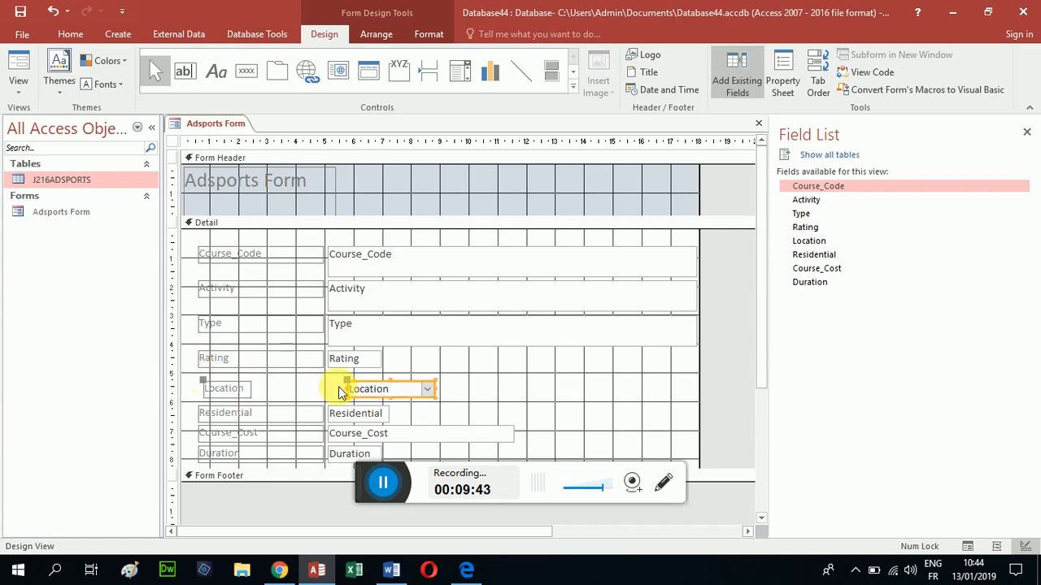
drag(356, 388, 342, 389)
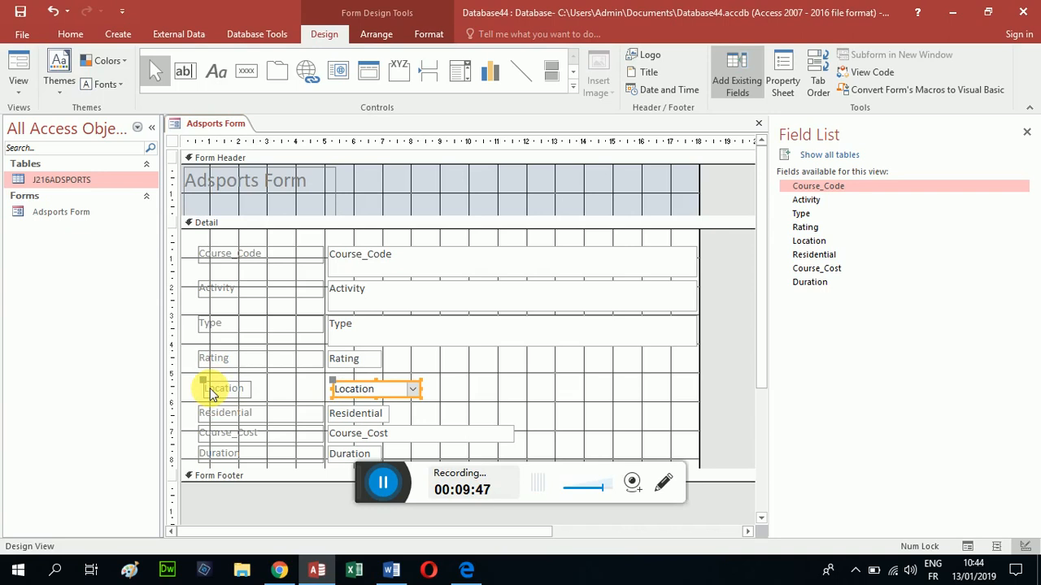
shift+click(212, 392)
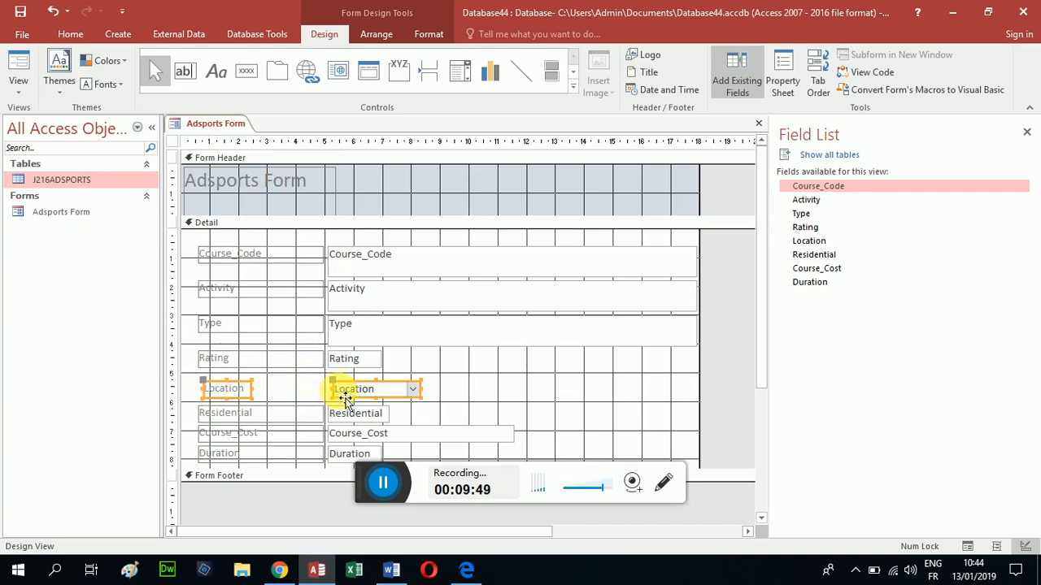
mouse_move(345, 399)
mouse_down()
mouse_move(372, 396)
mouse_move(343, 397)
mouse_up()
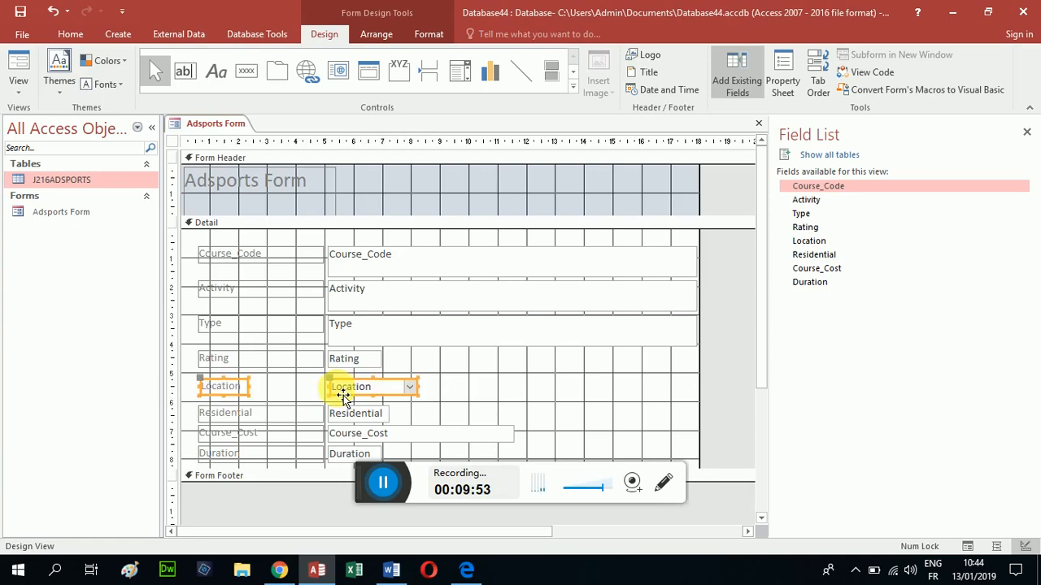
Display the Adsports Form in Form View and check the values offered in the Location drop-down list
right_click(211, 123)
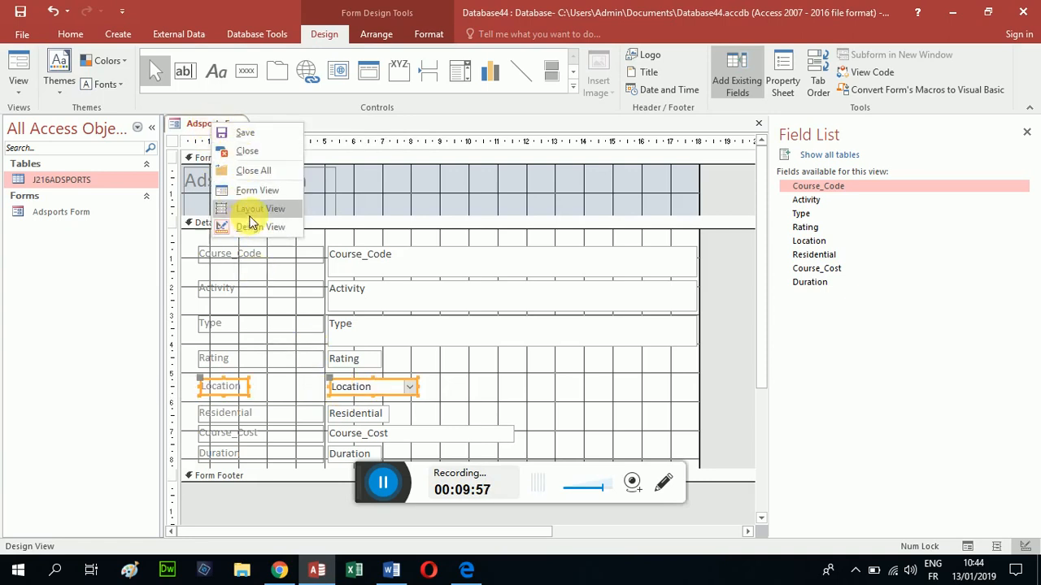
click(257, 191)
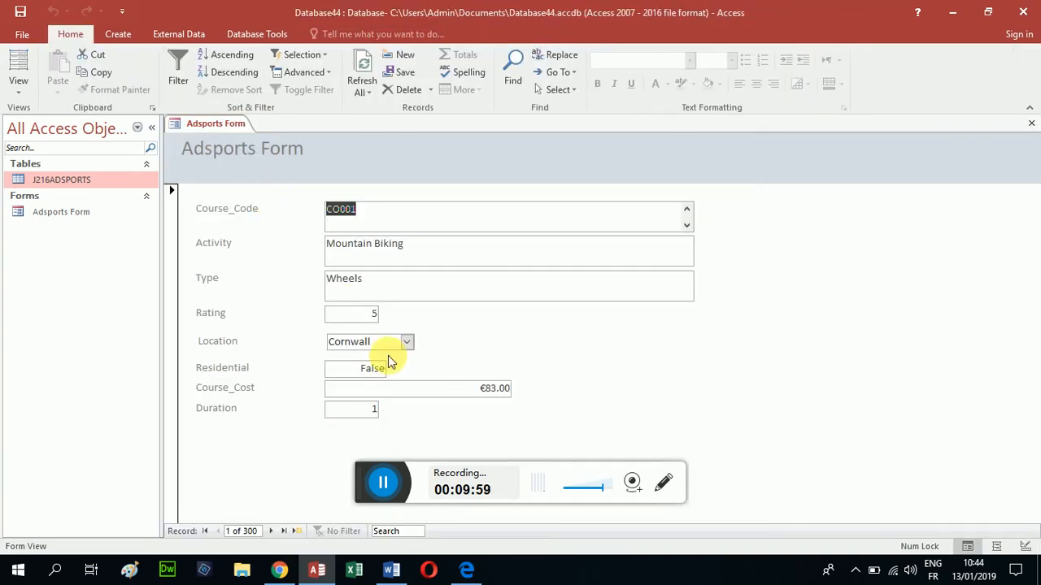
click(406, 342)
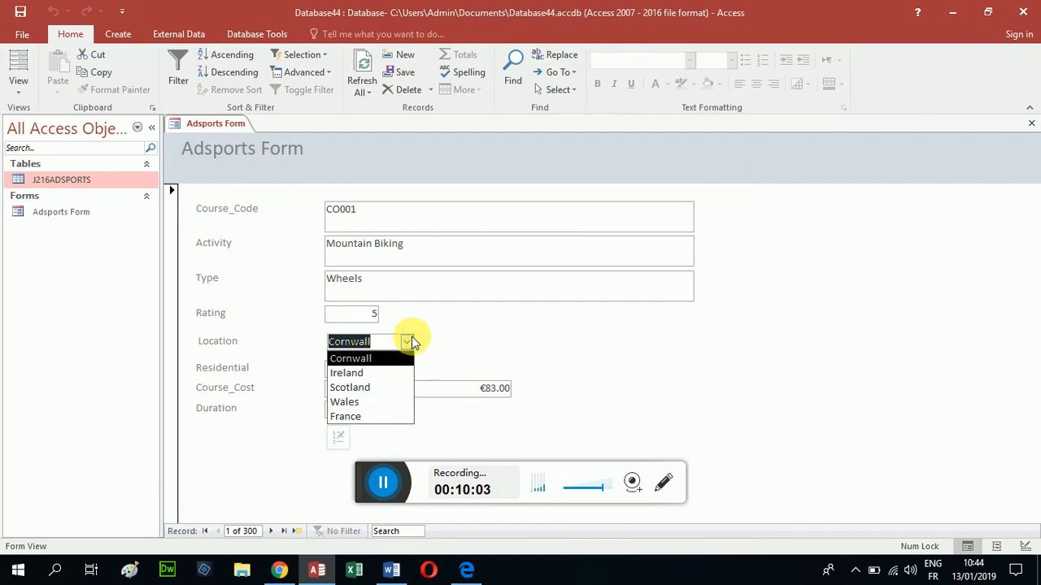
click(413, 339)
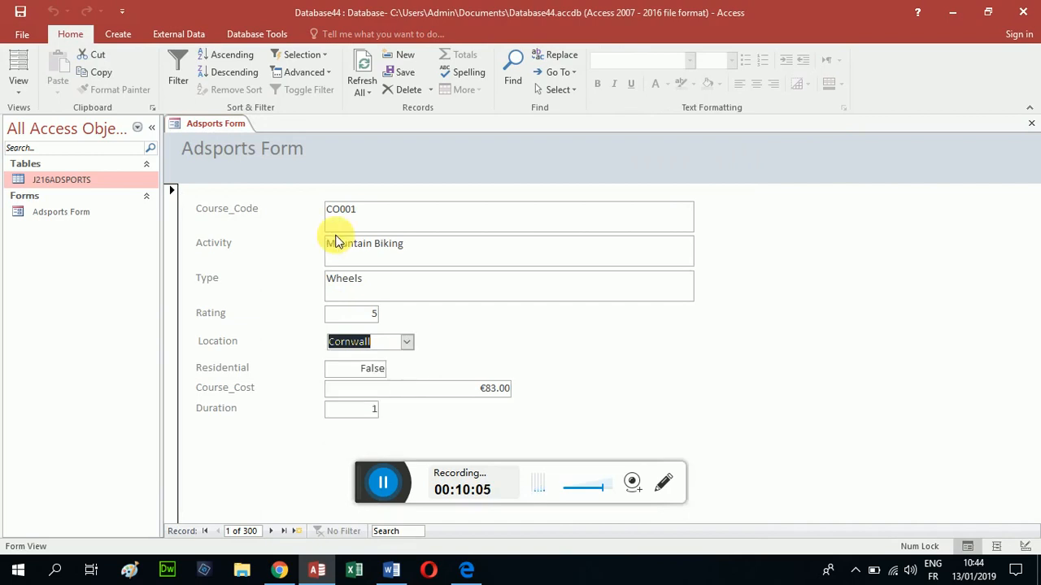
Review the Evidence 6 requirements under question 21 in the PDF exam paper and return to the Access form
click(465, 573)
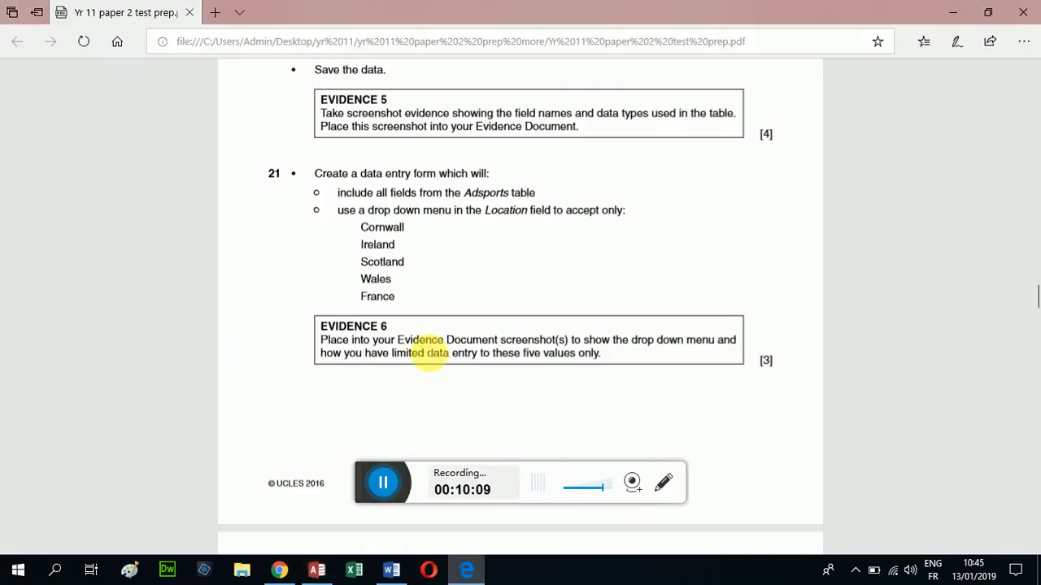
scroll(426, 348, down, 1)
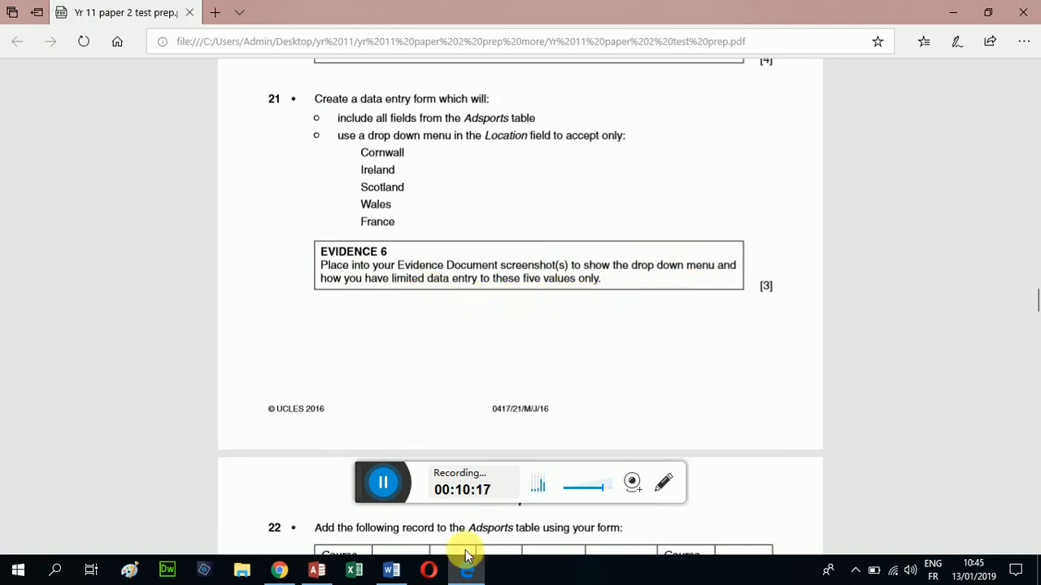
click(325, 573)
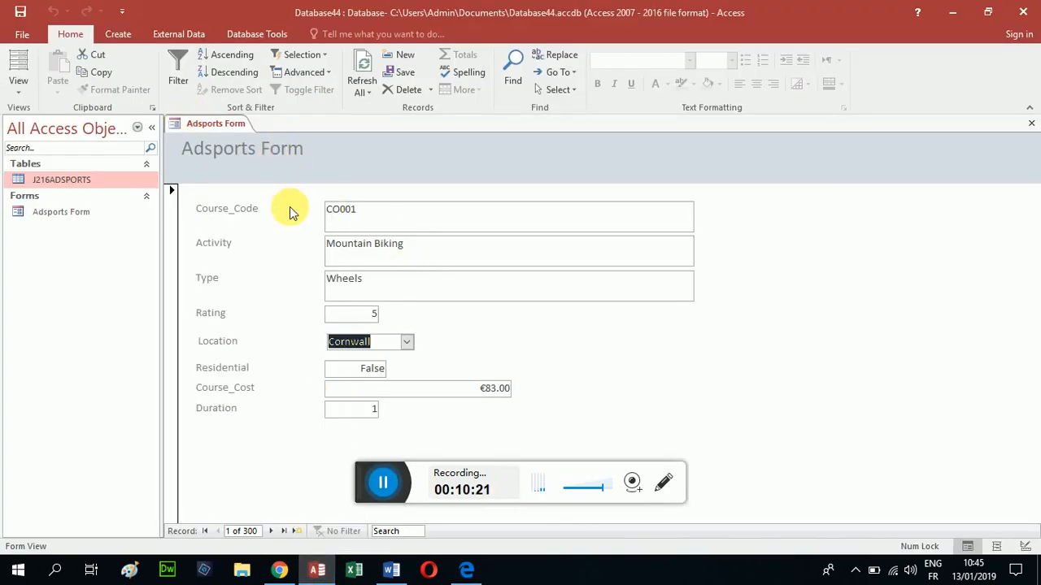
Check the values offered in the Location drop-down list and switch the Adsports Form to Design View
click(407, 342)
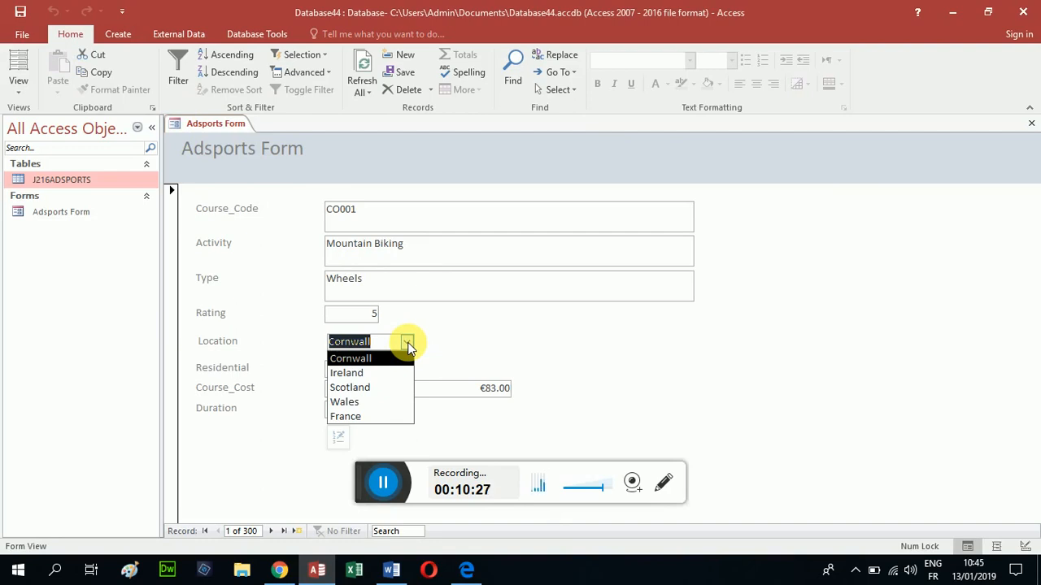
right_click(221, 128)
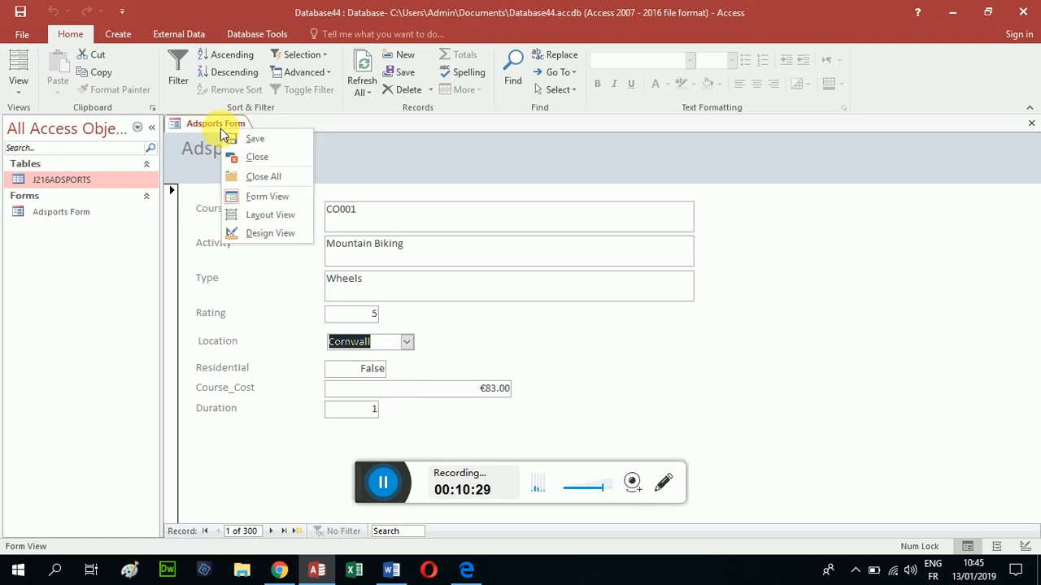
click(248, 233)
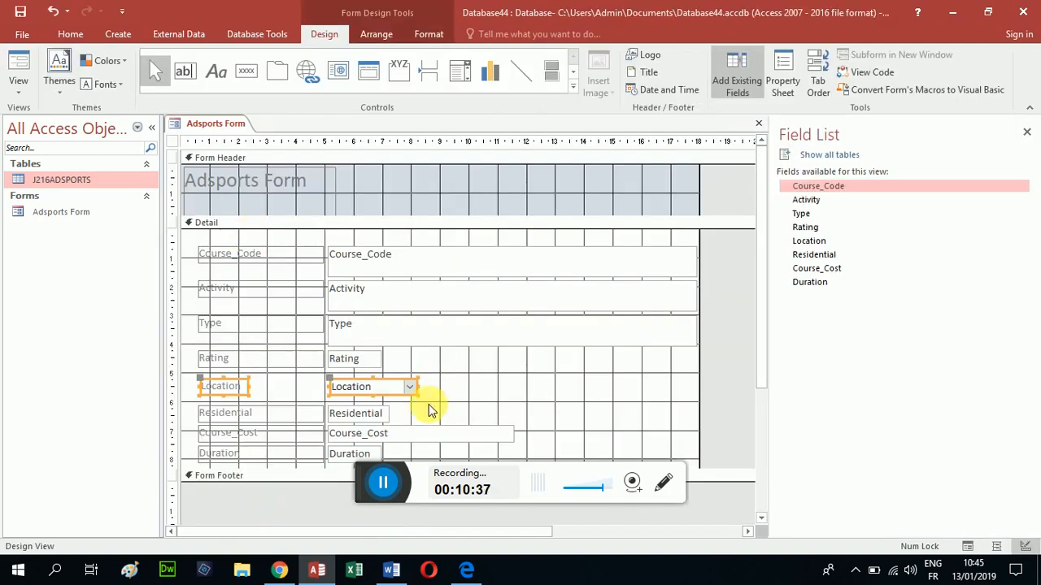
right_click(376, 393)
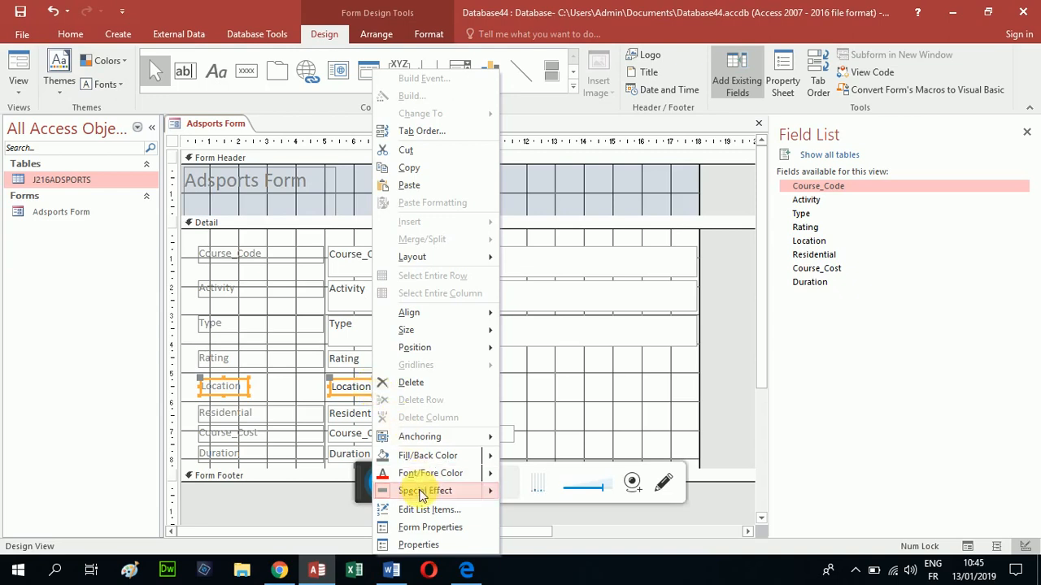
click(419, 546)
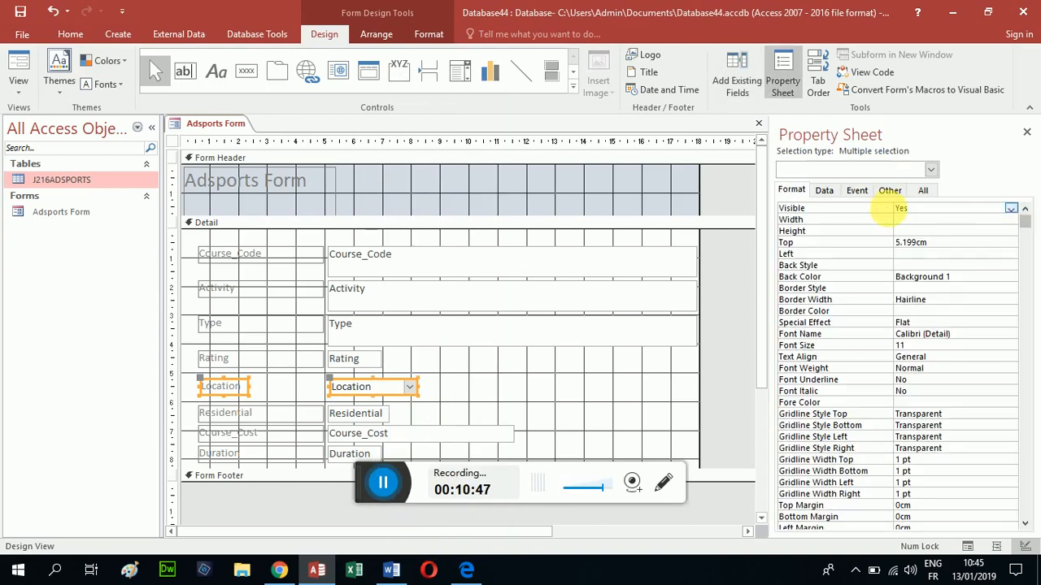
click(824, 192)
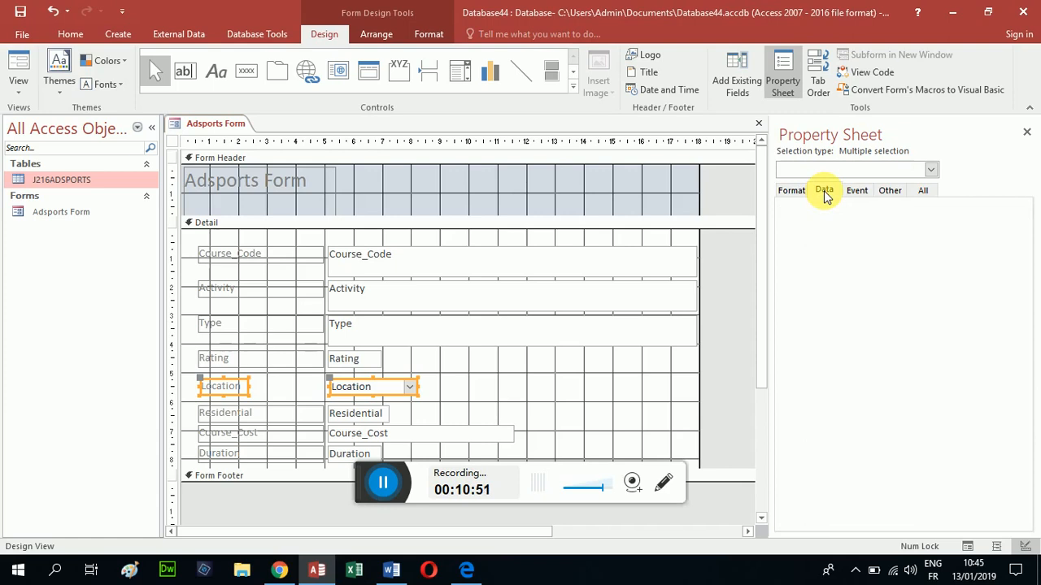
click(791, 190)
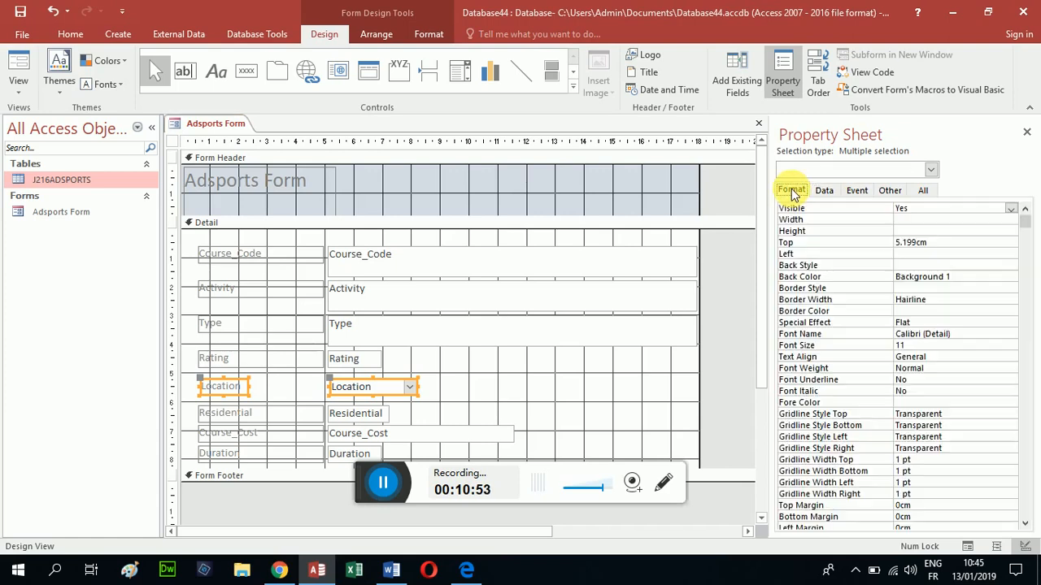
click(824, 192)
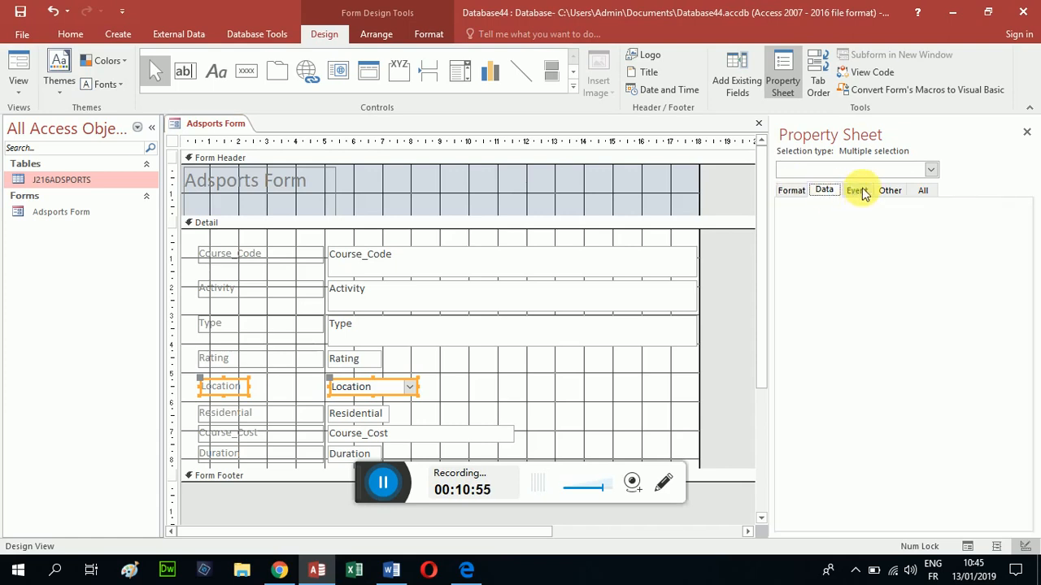
click(857, 191)
click(790, 191)
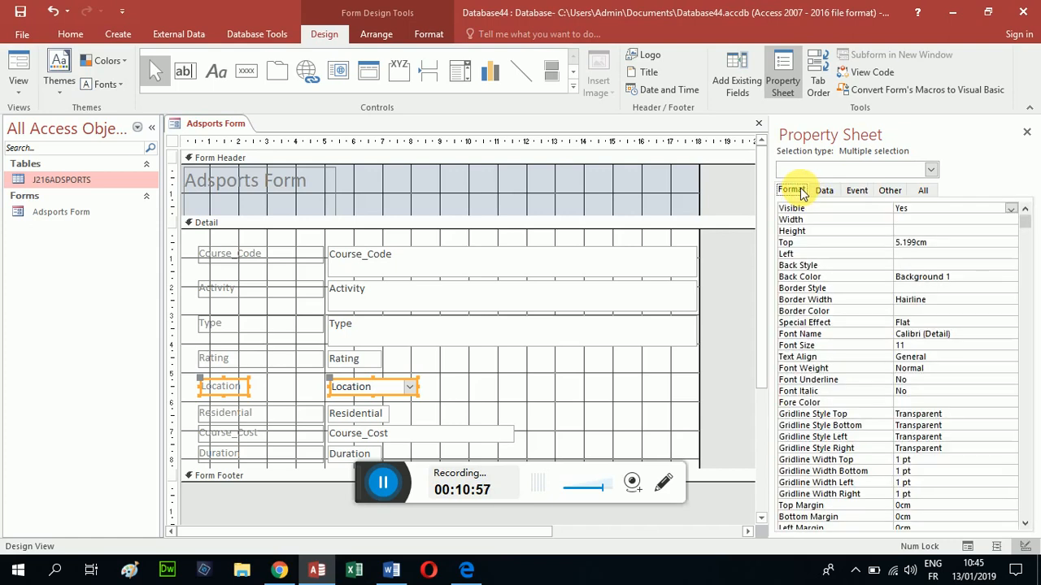
click(931, 172)
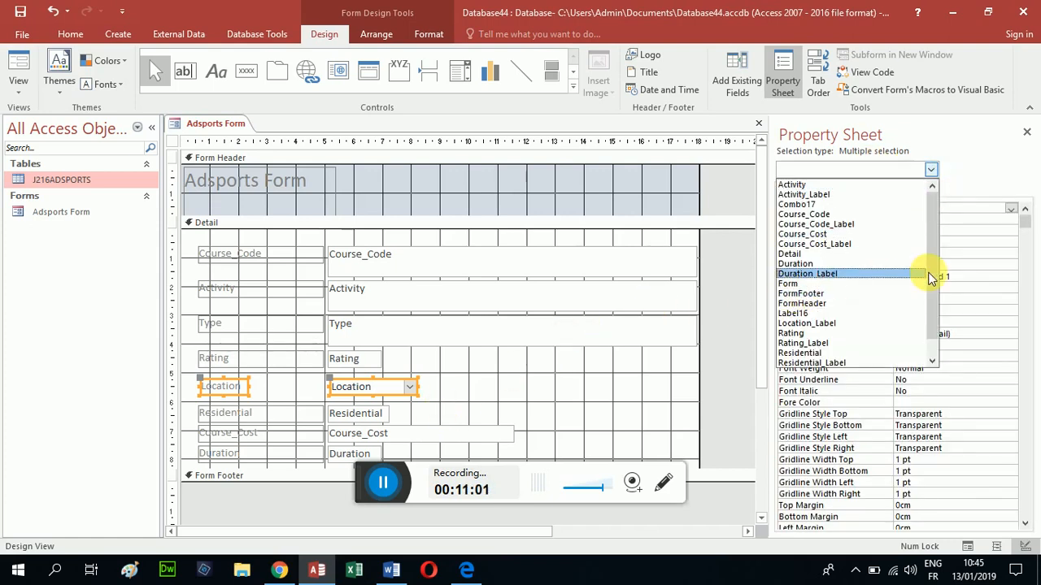
drag(929, 267, 932, 289)
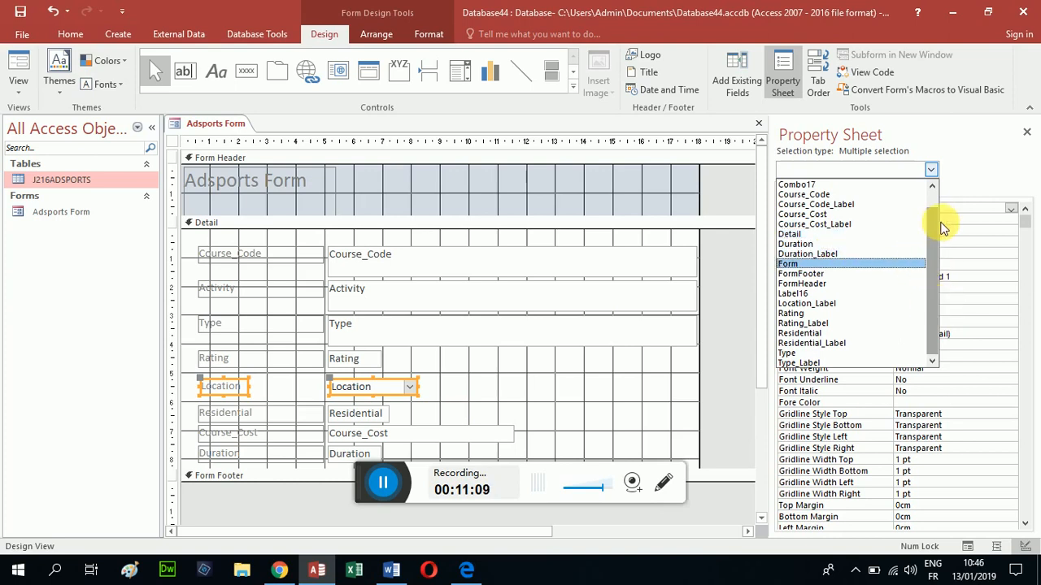
click(1026, 138)
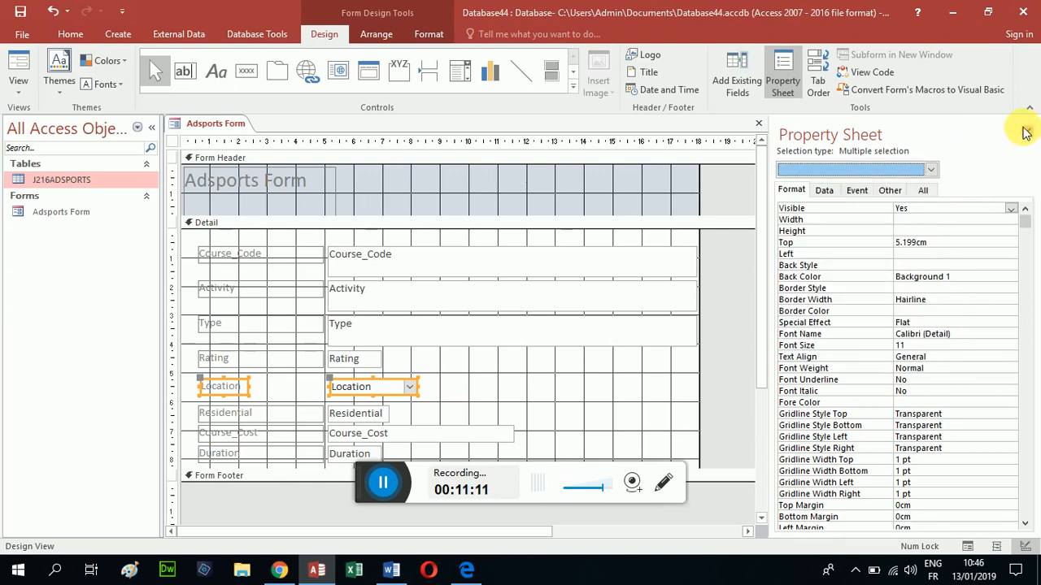
click(1026, 138)
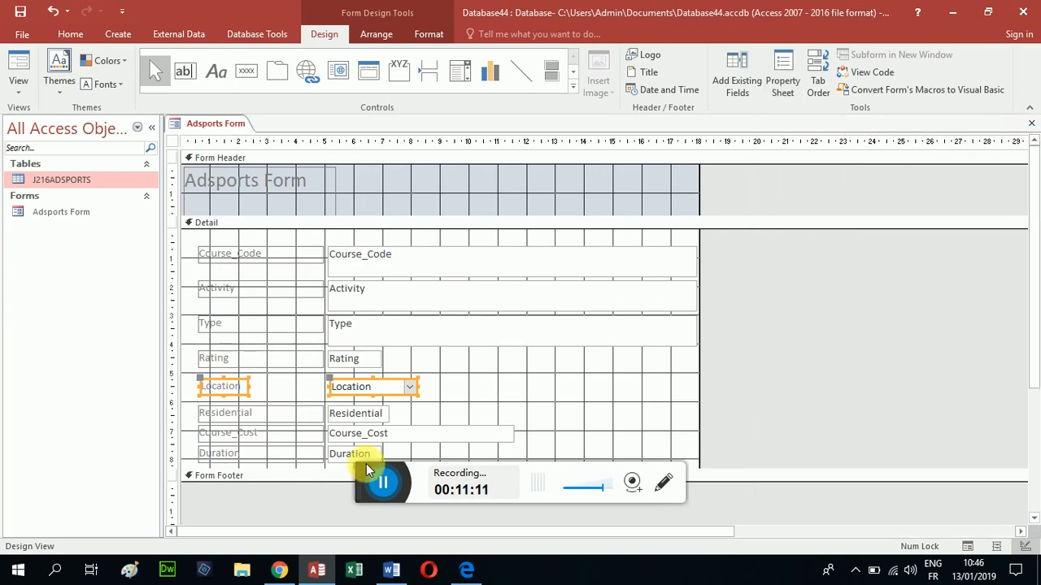
Open the Property Sheet and choose the Location combo box, Combo17, to show its Data properties
right_click(371, 390)
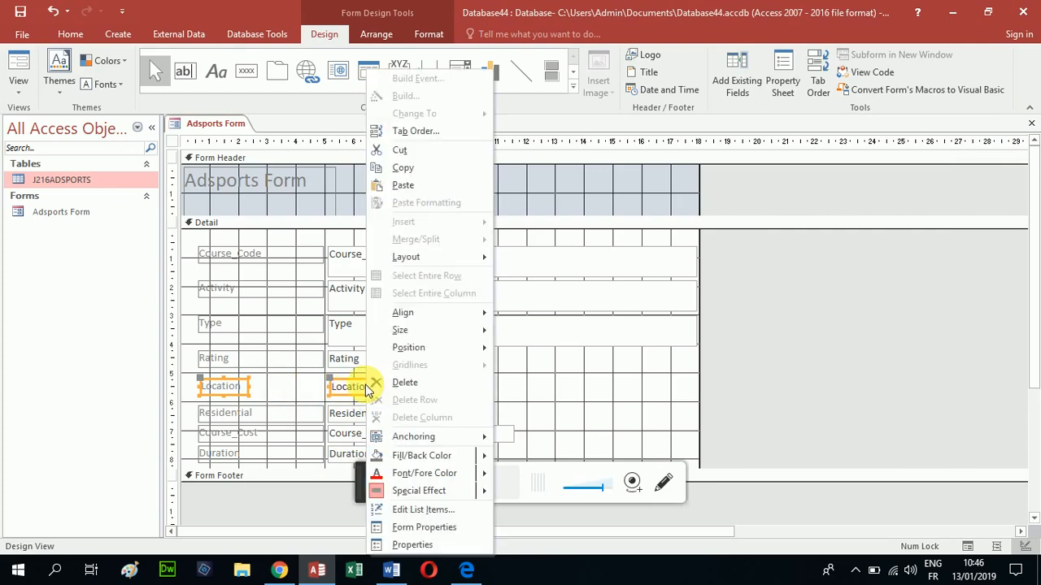
click(406, 551)
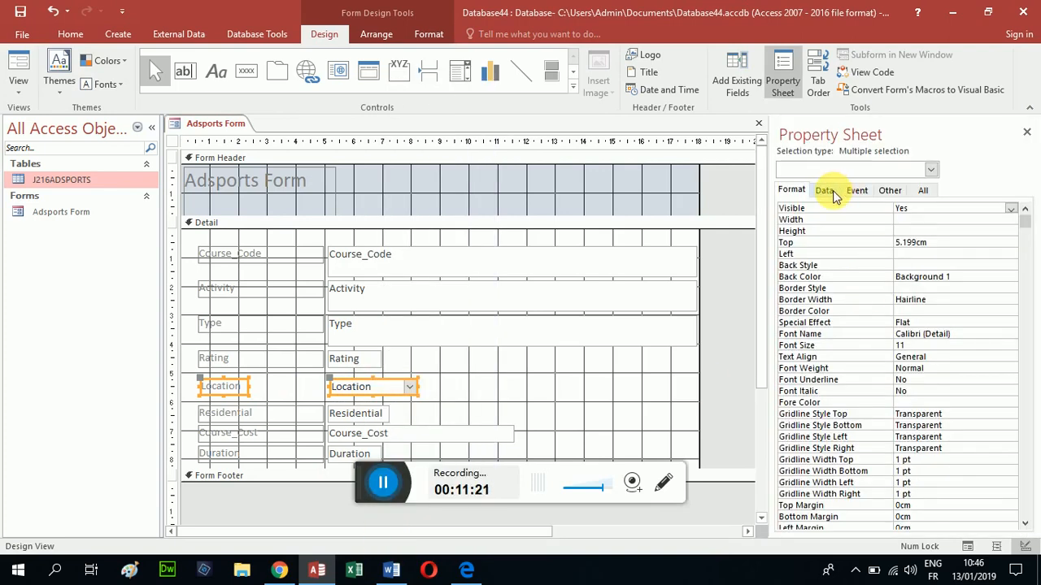
click(931, 169)
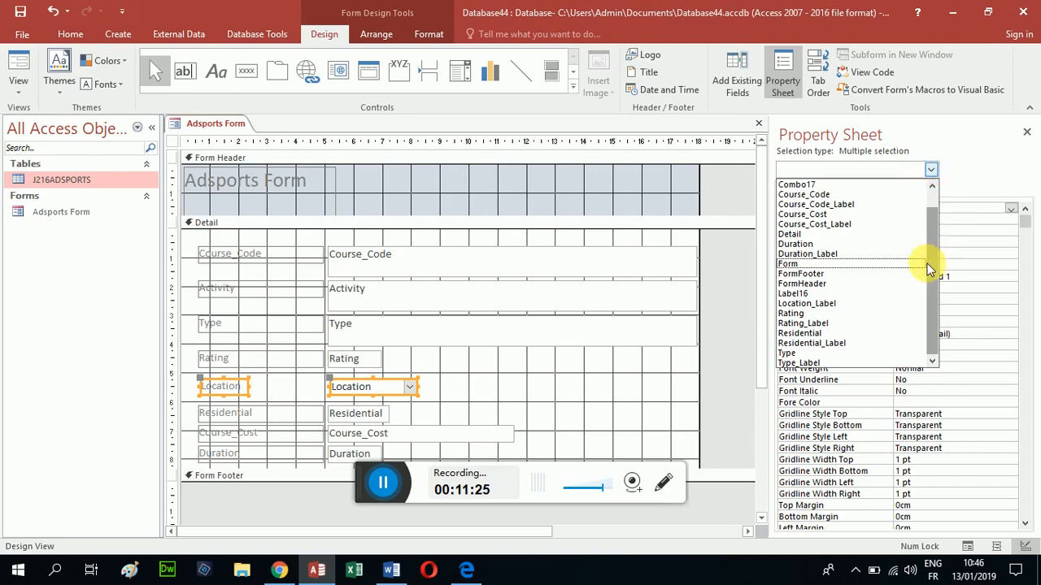
click(874, 303)
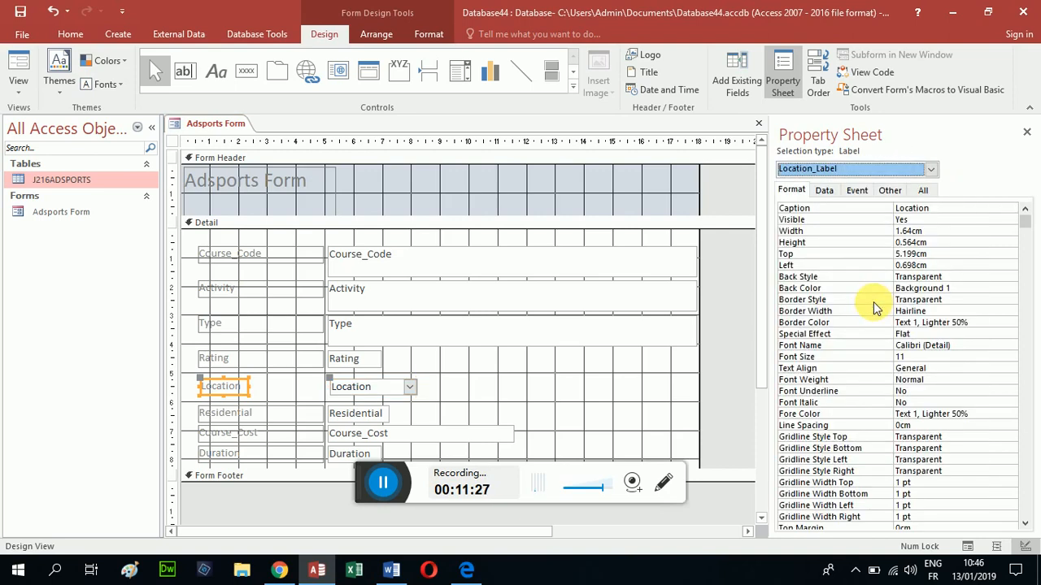
click(823, 190)
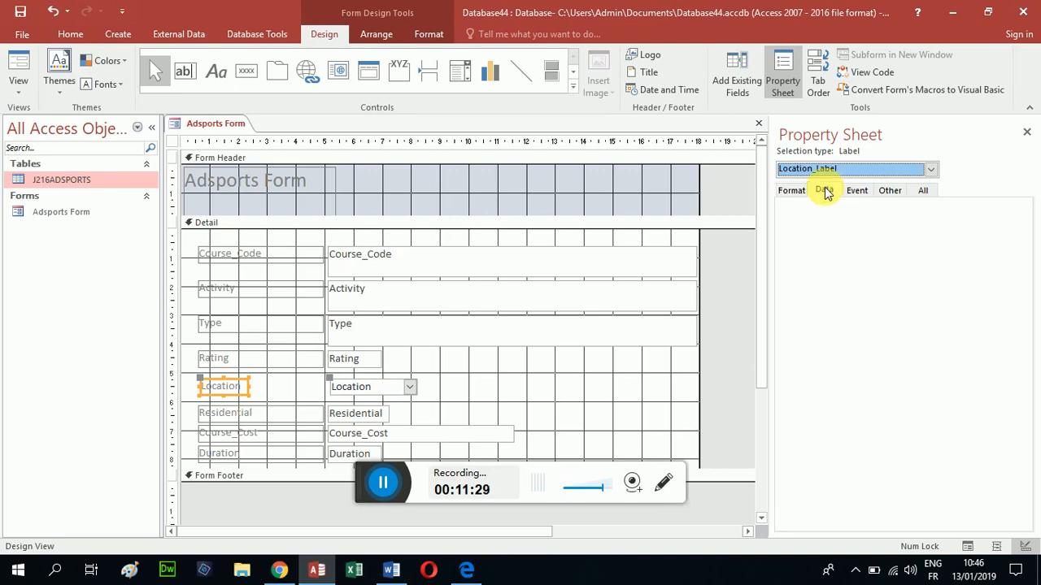
click(932, 170)
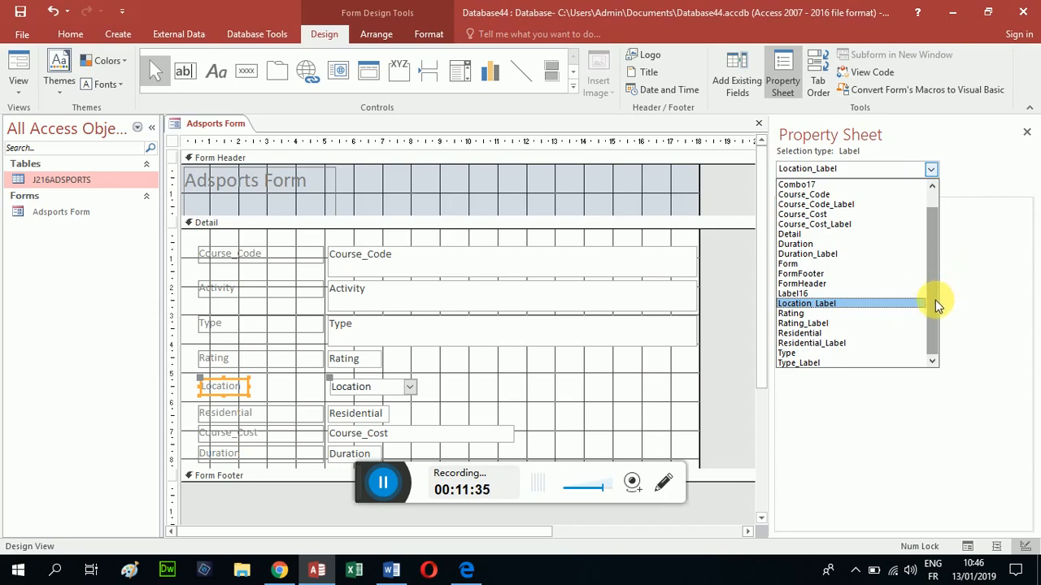
drag(931, 301, 931, 287)
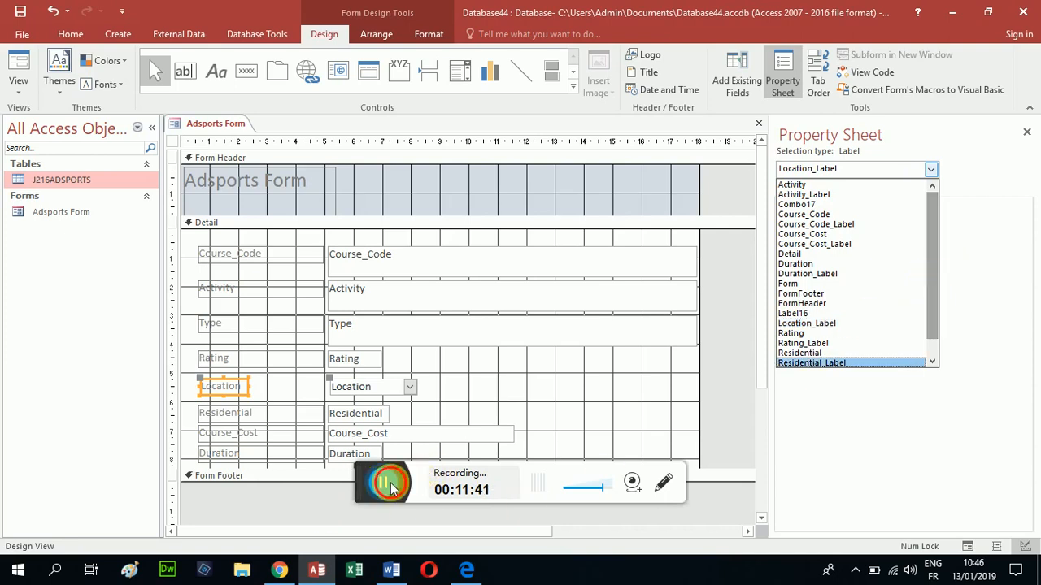
click(390, 487)
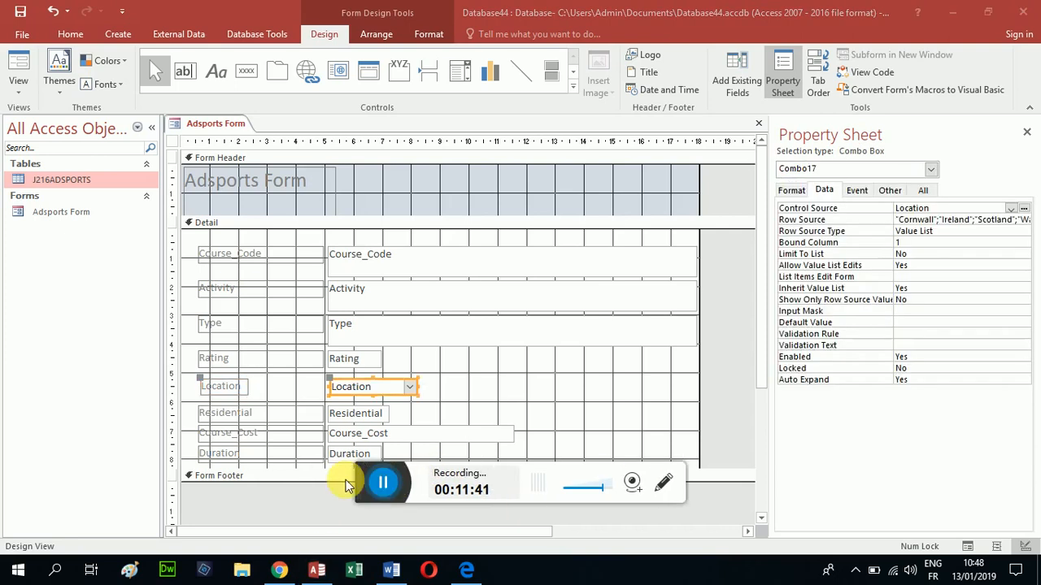
Widen the Property Sheet so the Location combo box's full Row Source value list can be read
right_click(363, 391)
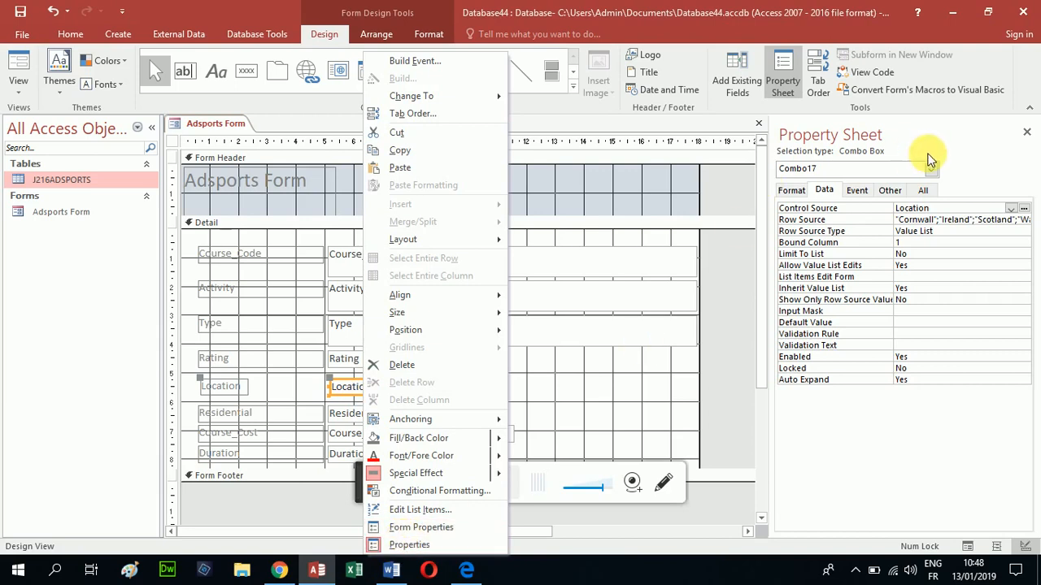
click(958, 171)
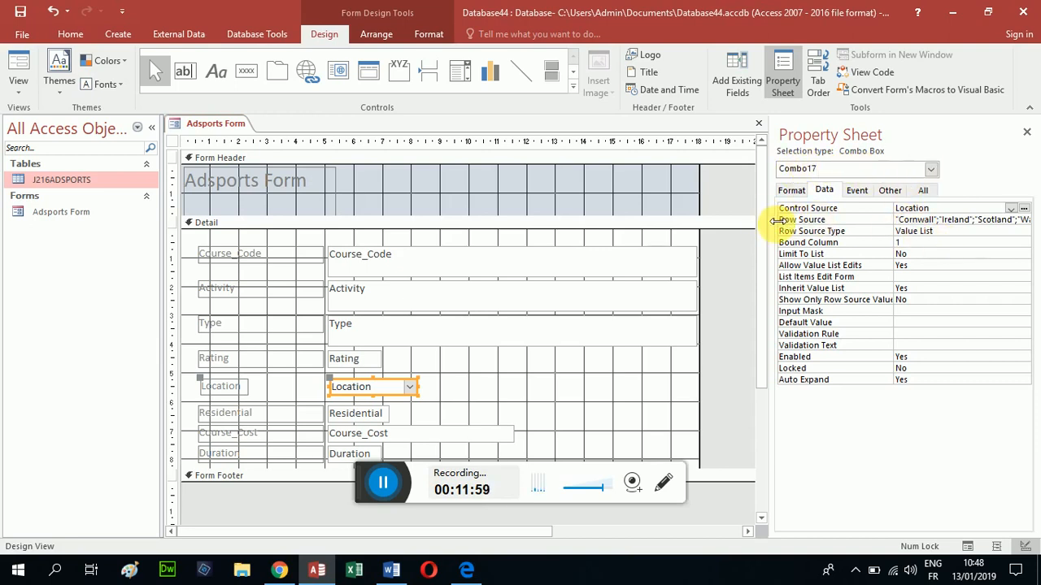
drag(762, 217, 710, 232)
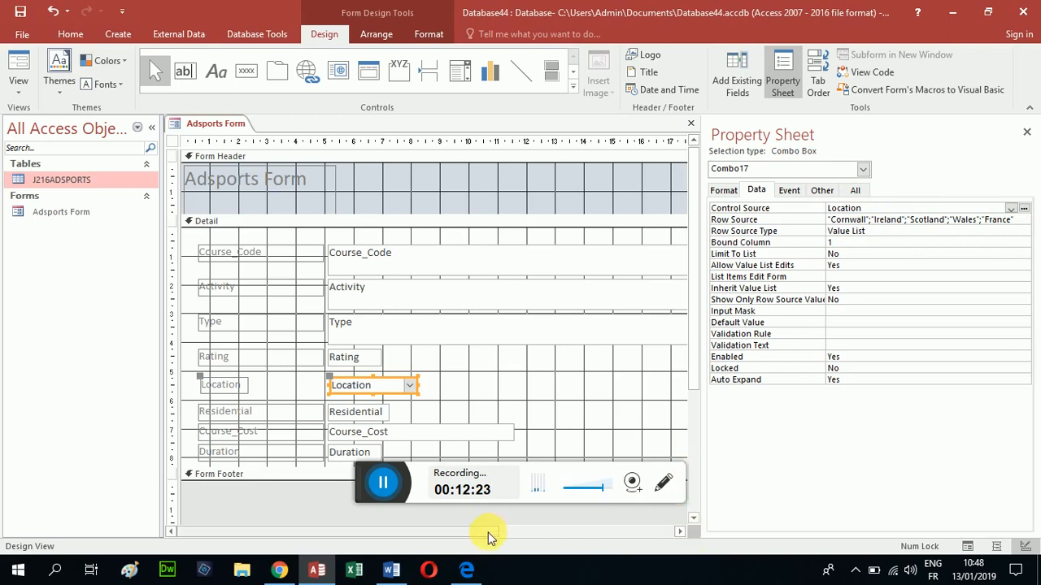
Switch to the J216EVIDENCE.rtf document in Word and paste the Property Sheet screenshot under the Step 21 EVIDENCE 6 heading
click(391, 572)
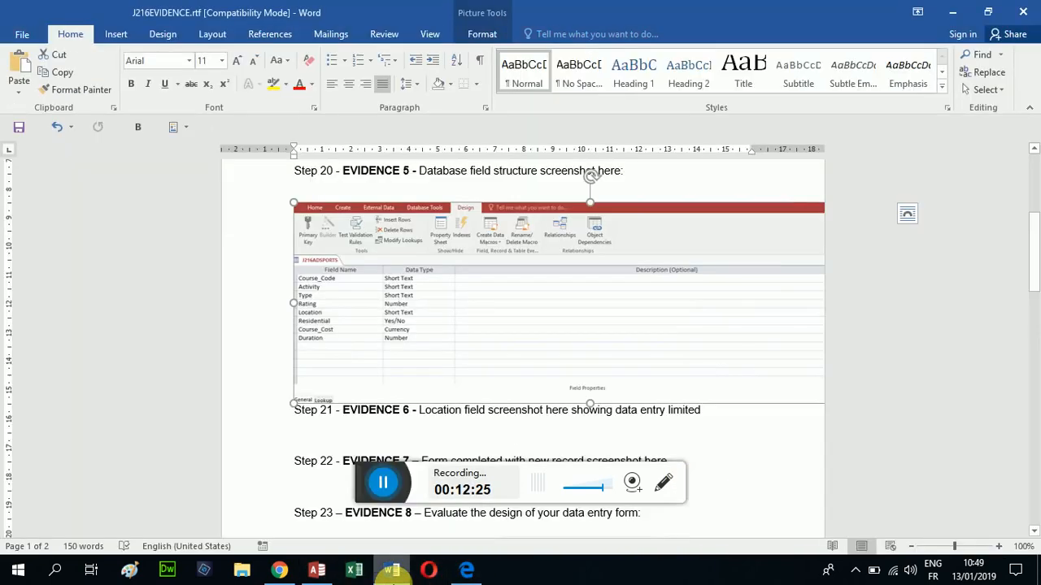
click(532, 432)
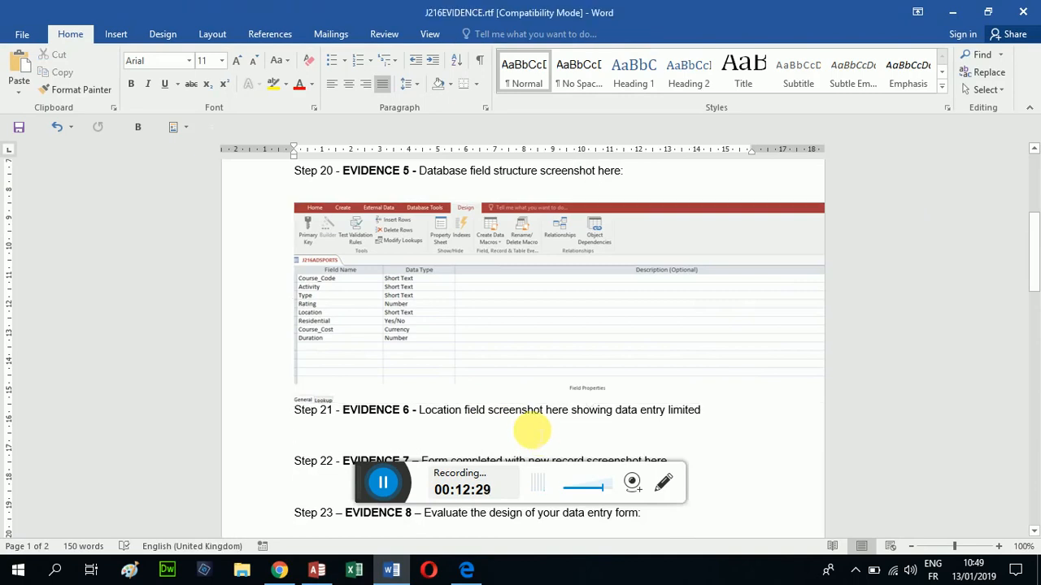
key(ctrl+v)
scroll(535, 435, down, 2)
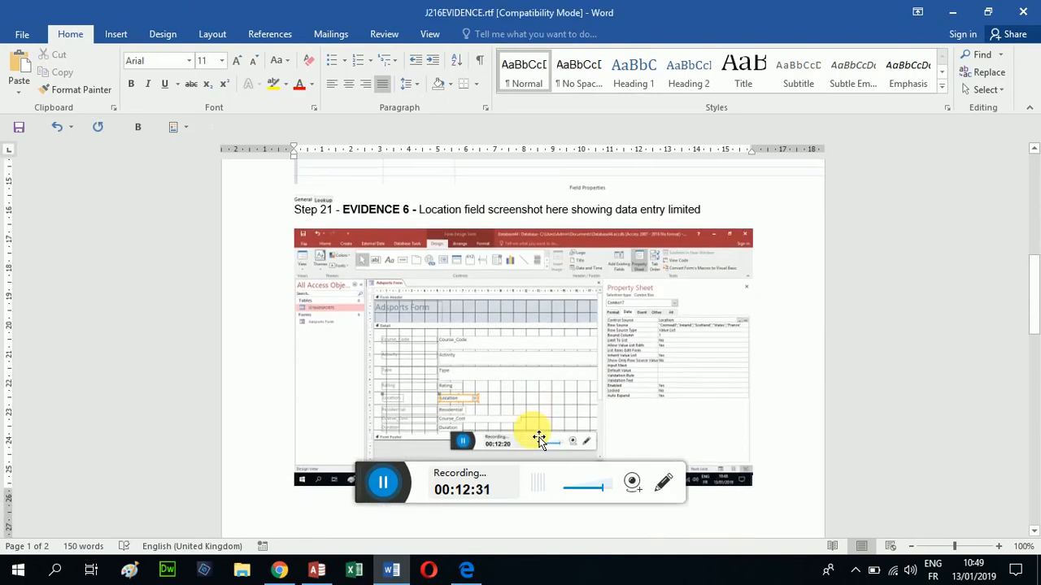
Enlarge the pasted Evidence 6 screenshot proportionally until it spans nearly to the page's edge
click(524, 356)
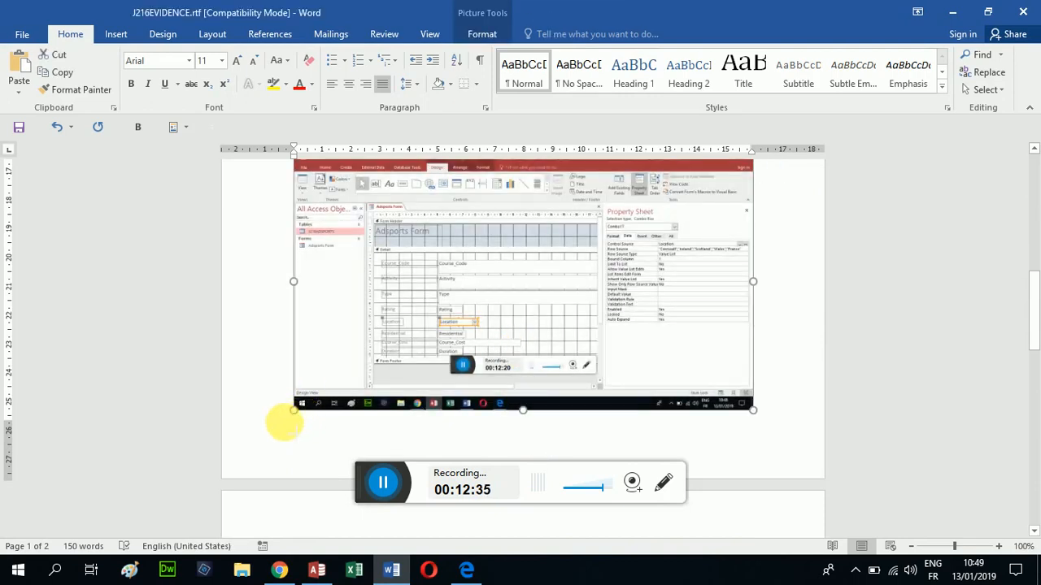
drag(294, 410, 248, 436)
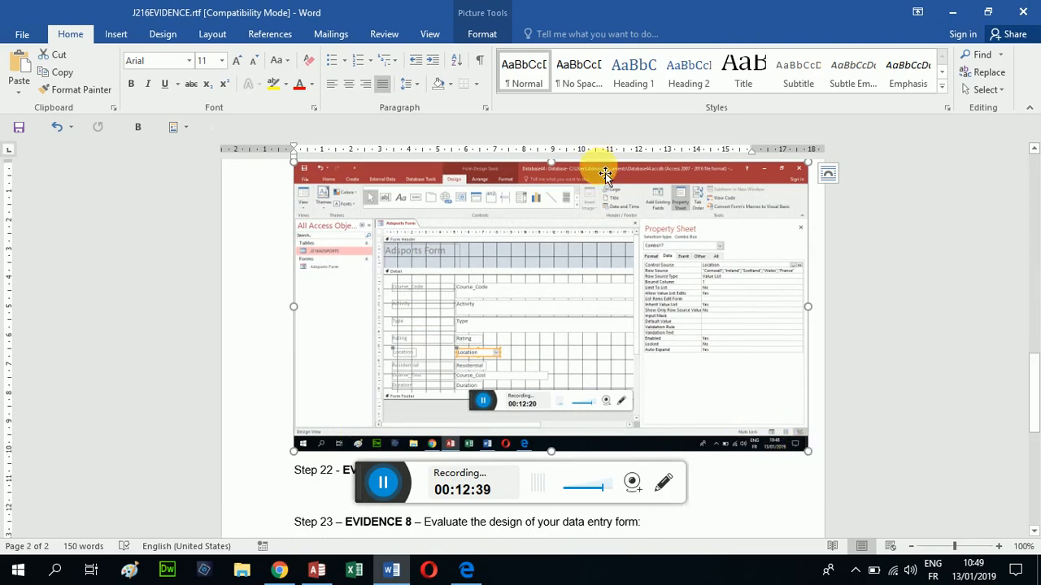
scroll(553, 176, up, 1)
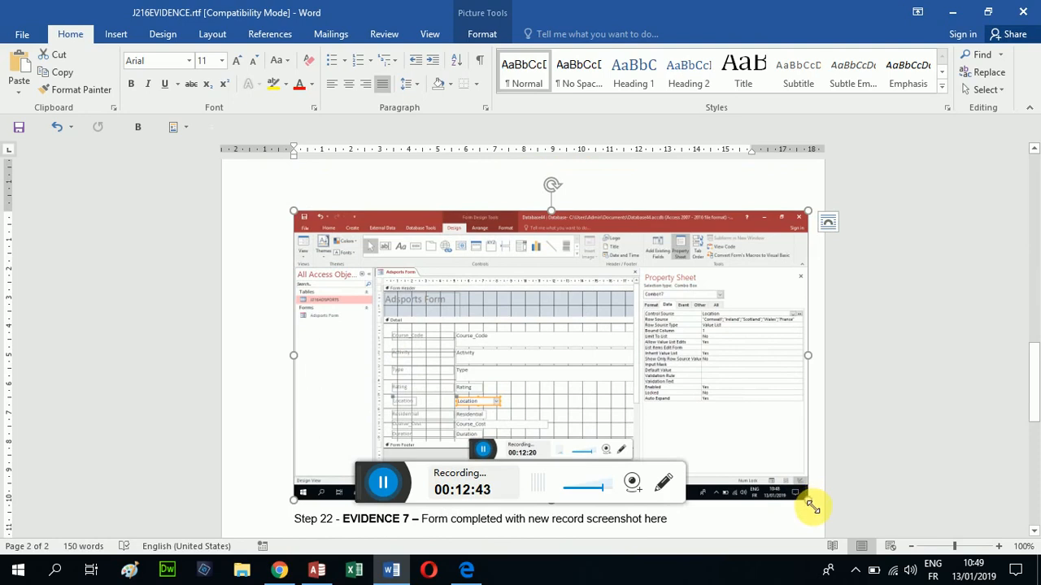
drag(811, 504, 822, 507)
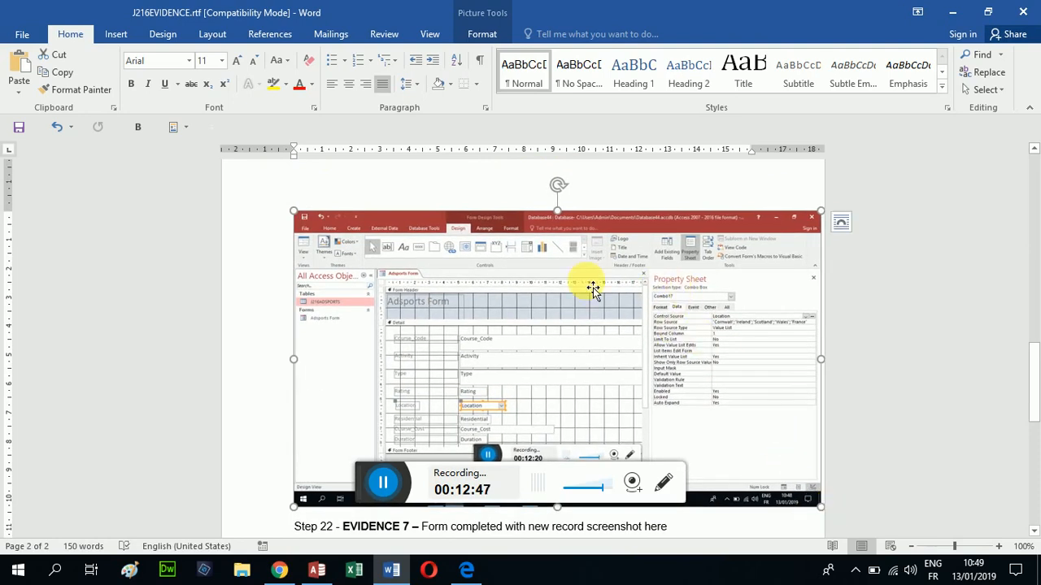
Crop the Evidence 6 screenshot from its lower-left corner so that mainly the Property Sheet with the Row Source list remains
right_click(588, 266)
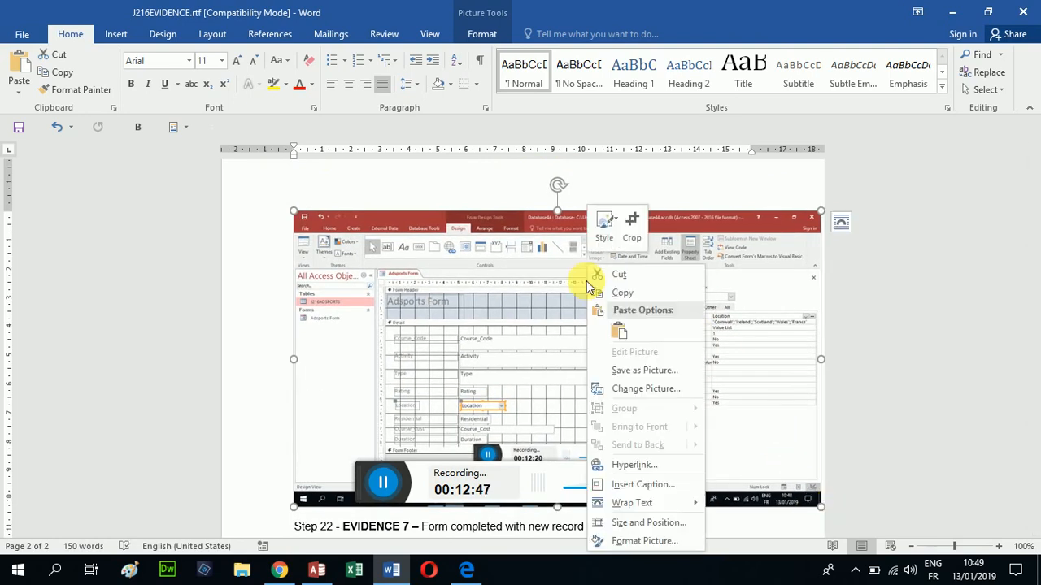
click(633, 235)
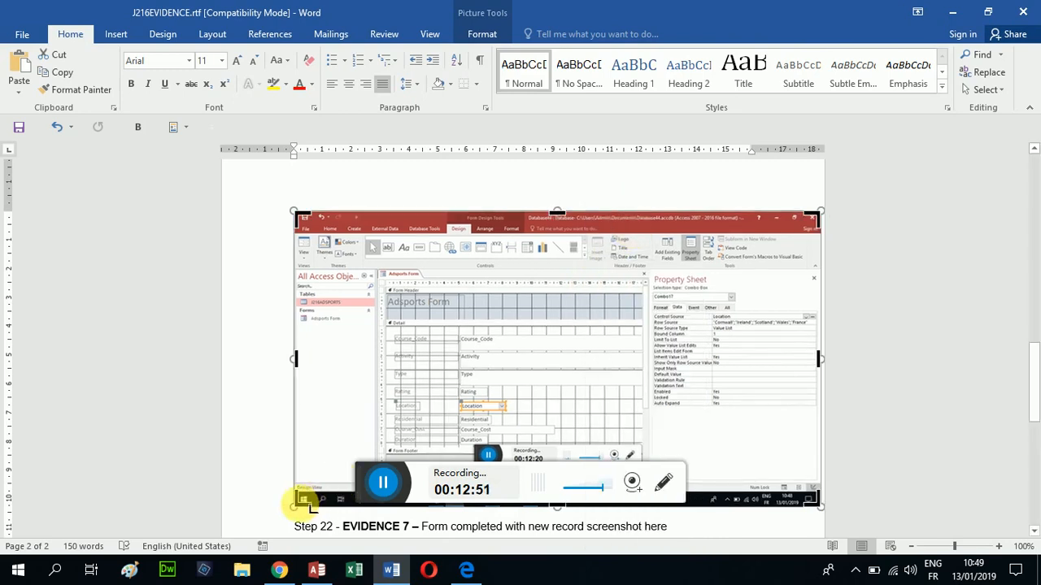
drag(302, 502, 574, 395)
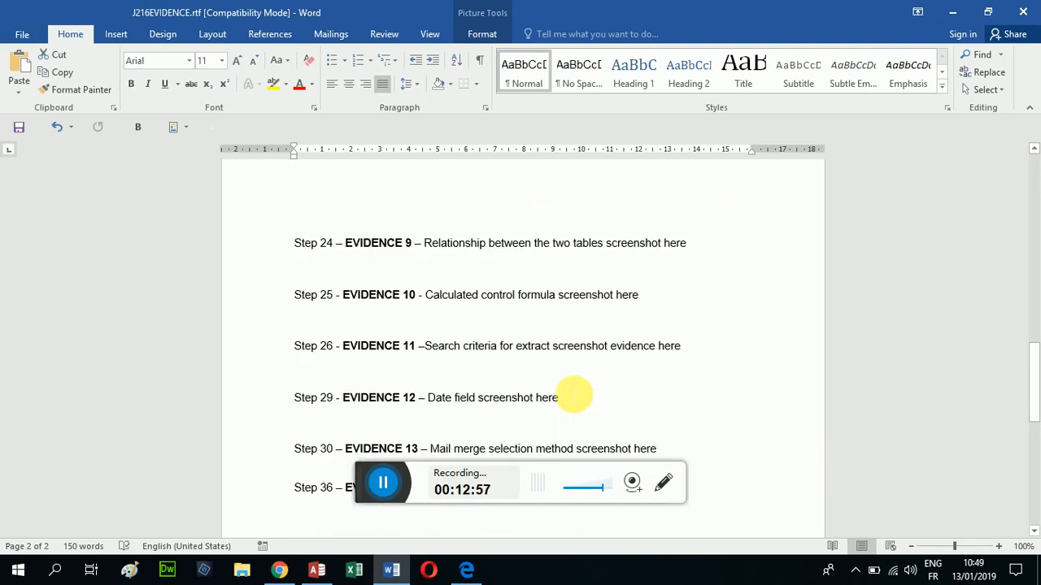
scroll(575, 396, up, 5)
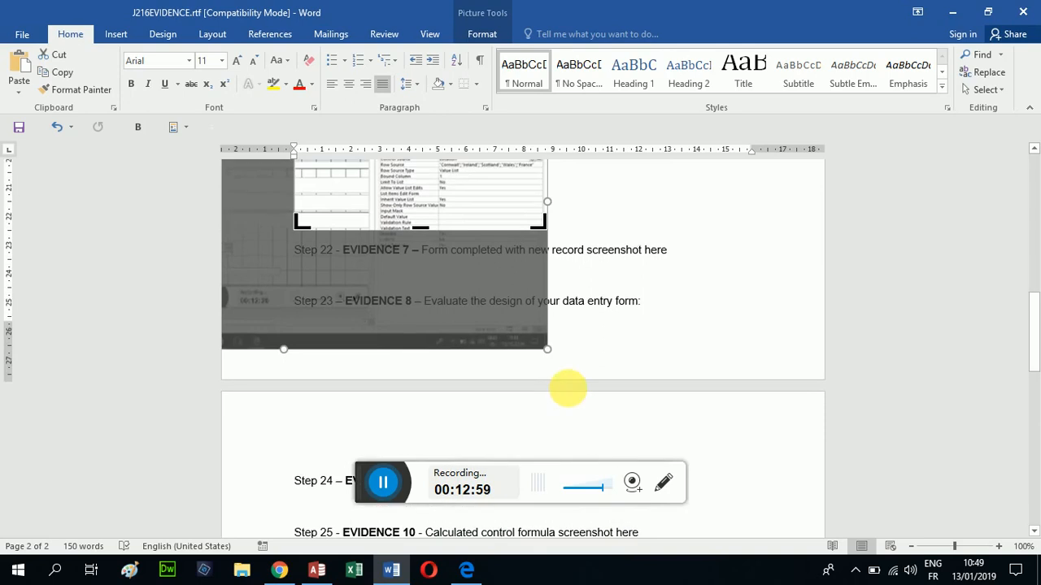
scroll(574, 396, up, 1)
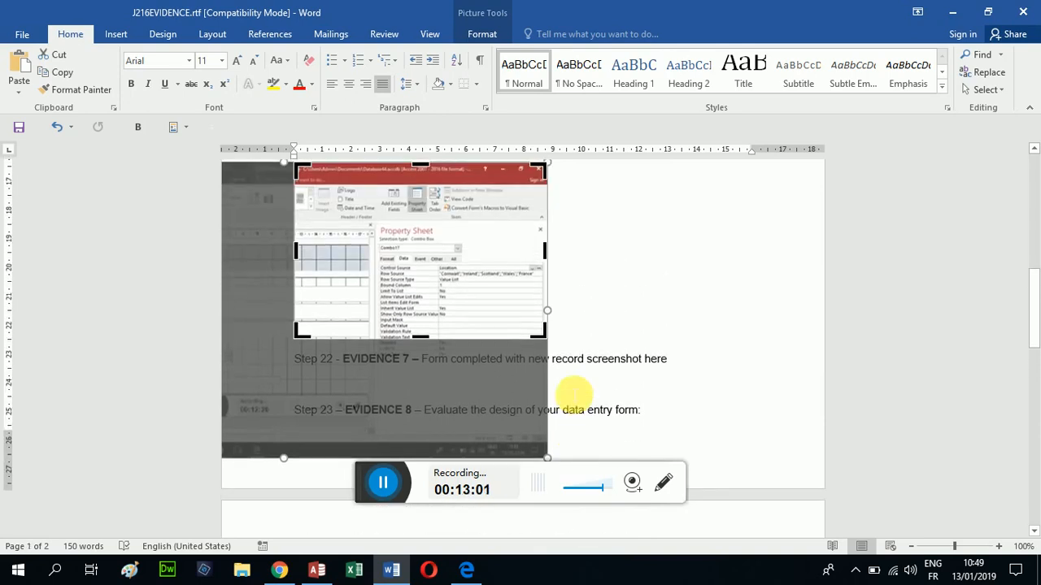
scroll(574, 394, up, 1)
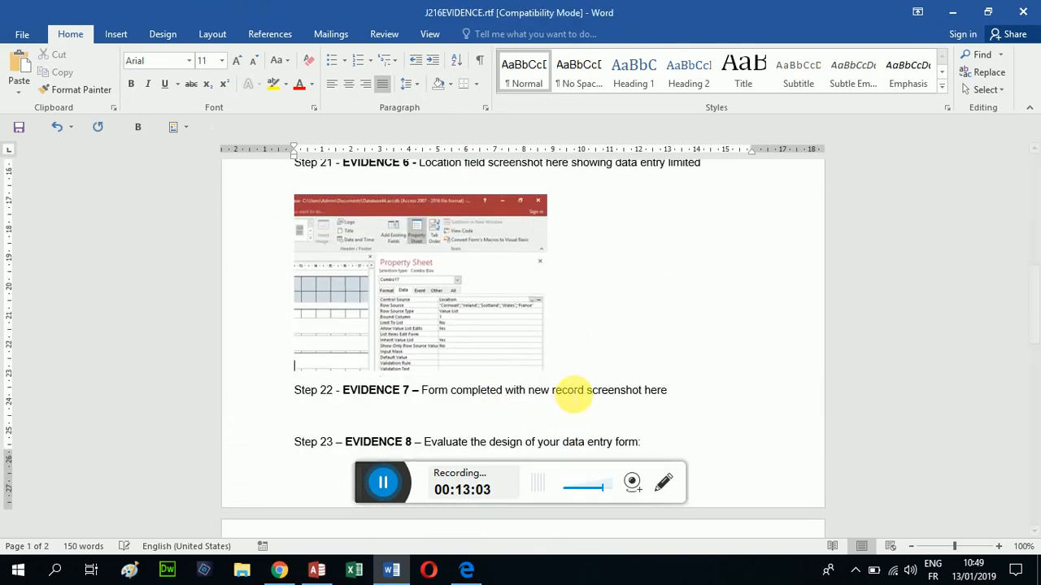
click(574, 396)
Enlarge the cropped Evidence 6 screenshot to about 13 cm wide and save the evidence document
click(489, 320)
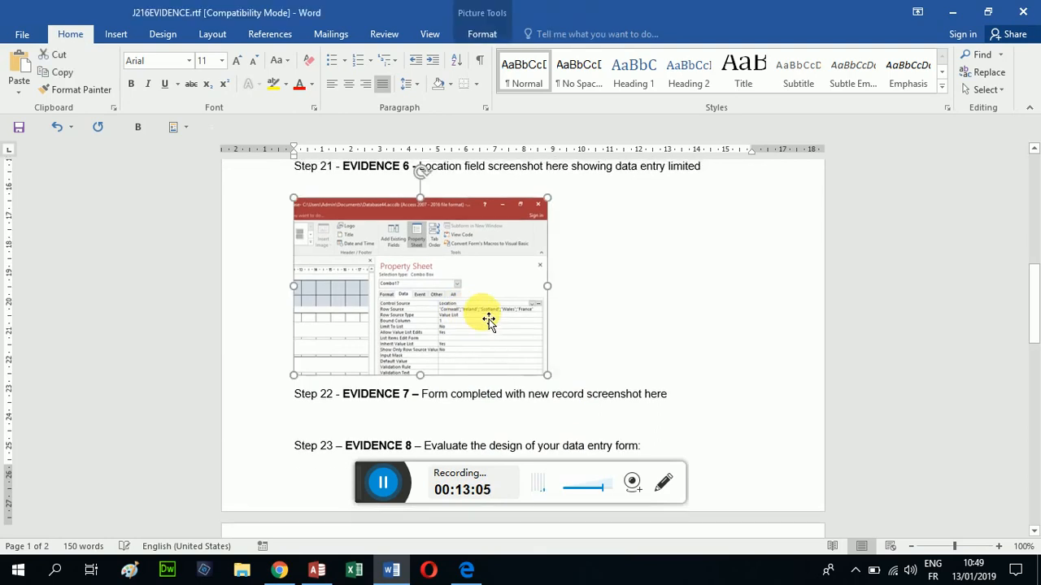
scroll(489, 321, up, 1)
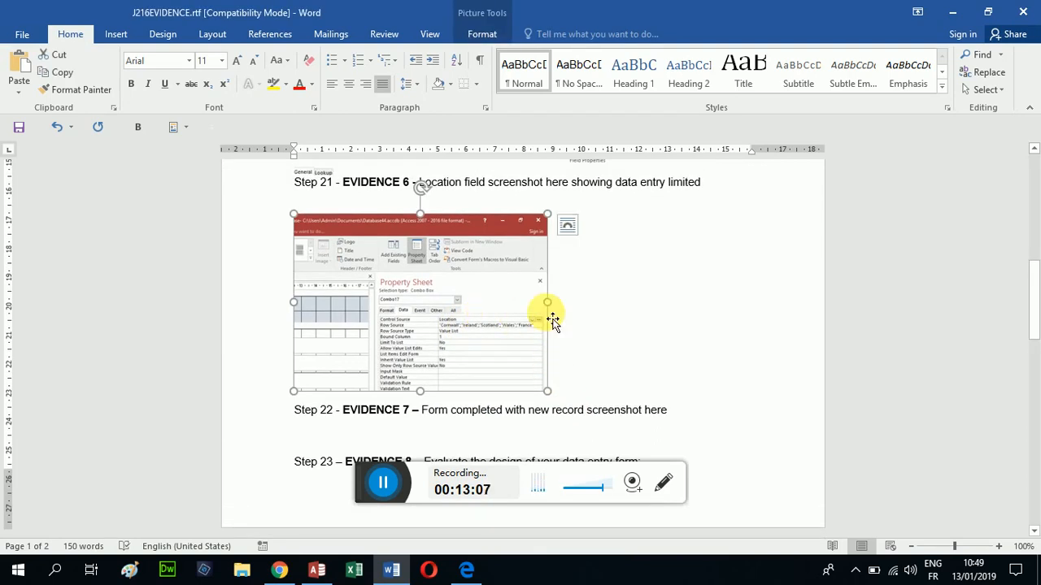
drag(547, 302, 605, 303)
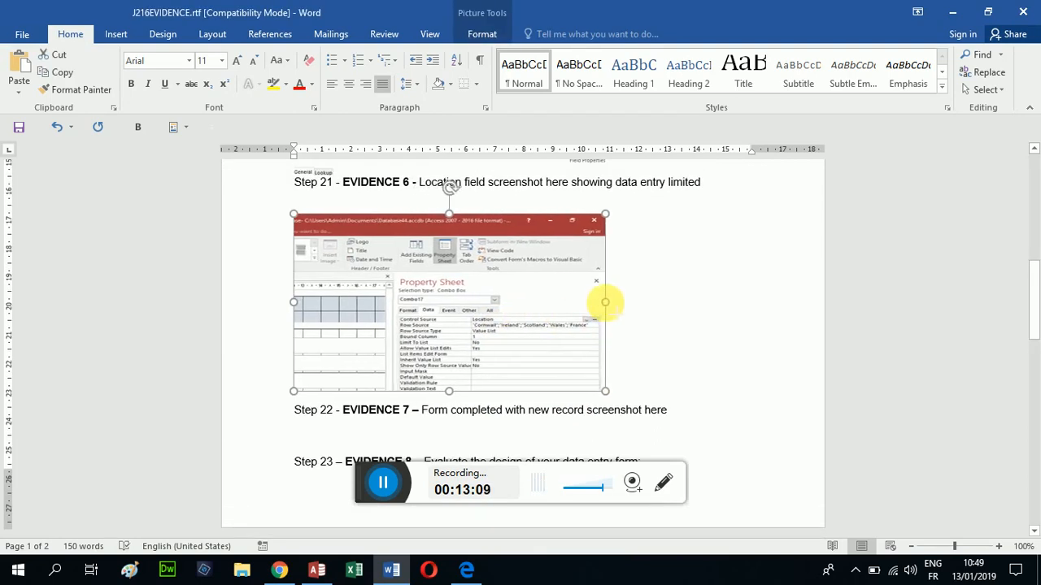
drag(609, 394, 665, 426)
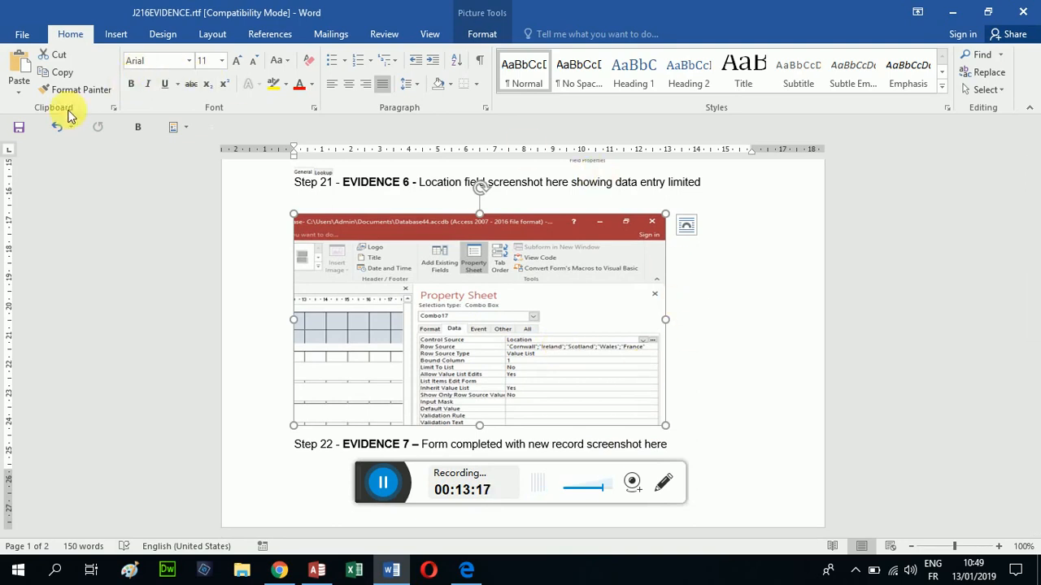
click(19, 127)
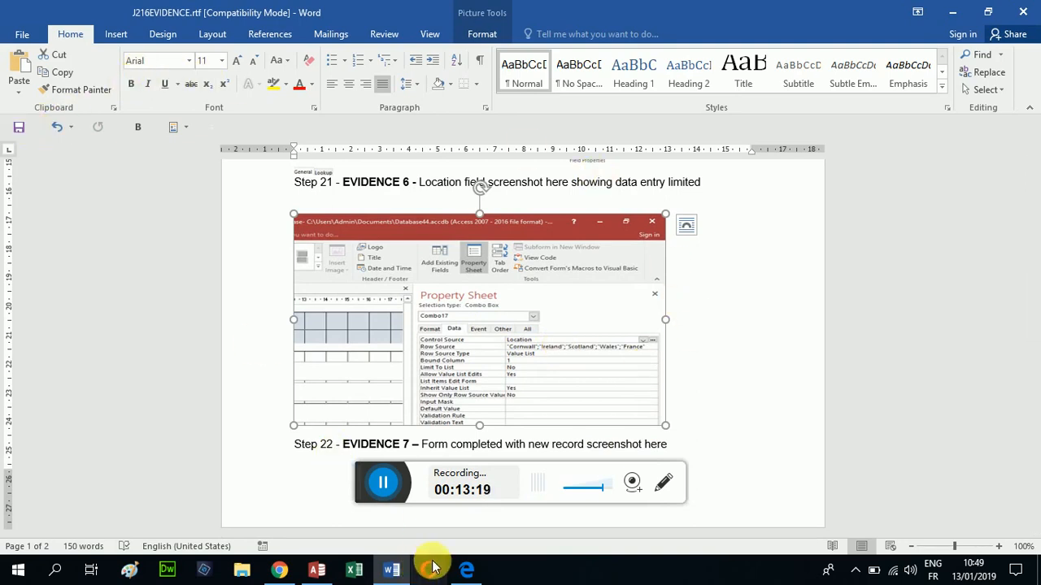
Switch to the exam paper PDF in Edge and read tasks 22 to 24, including the new Adsports record and evidence requirements
click(469, 572)
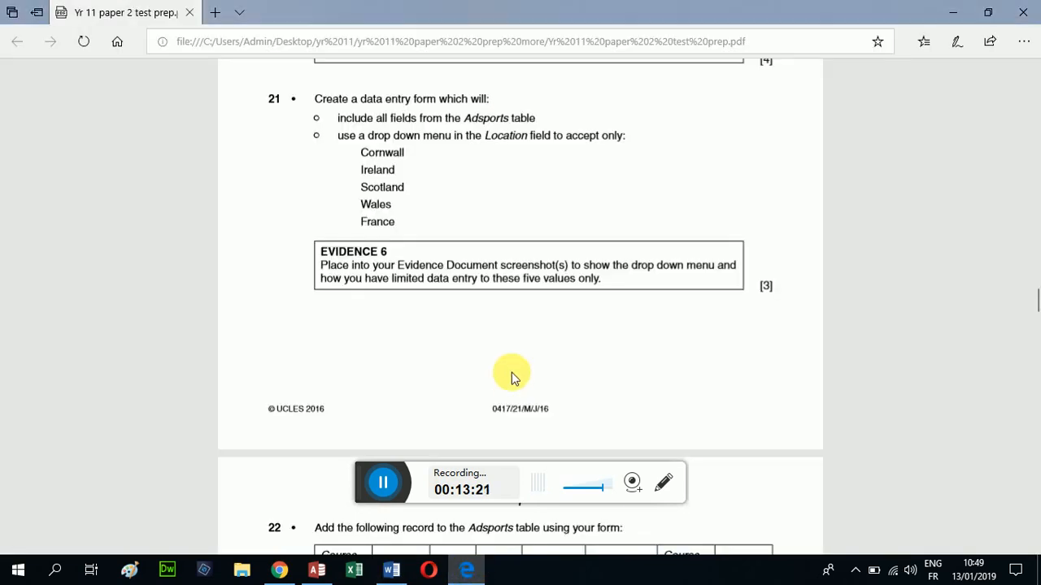
scroll(512, 374, down, 3)
scroll(517, 378, down, 3)
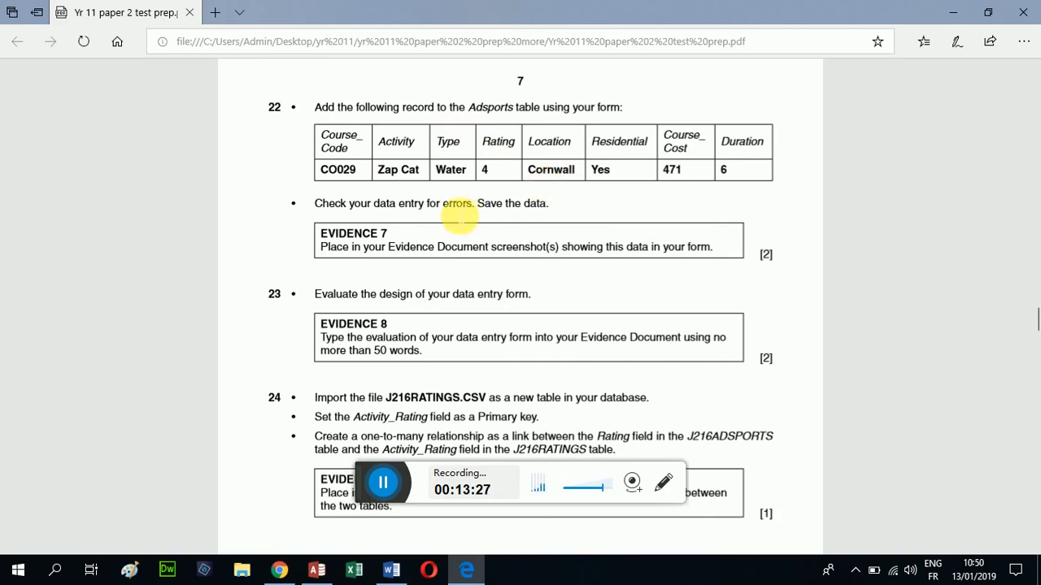
scroll(460, 215, down, 1)
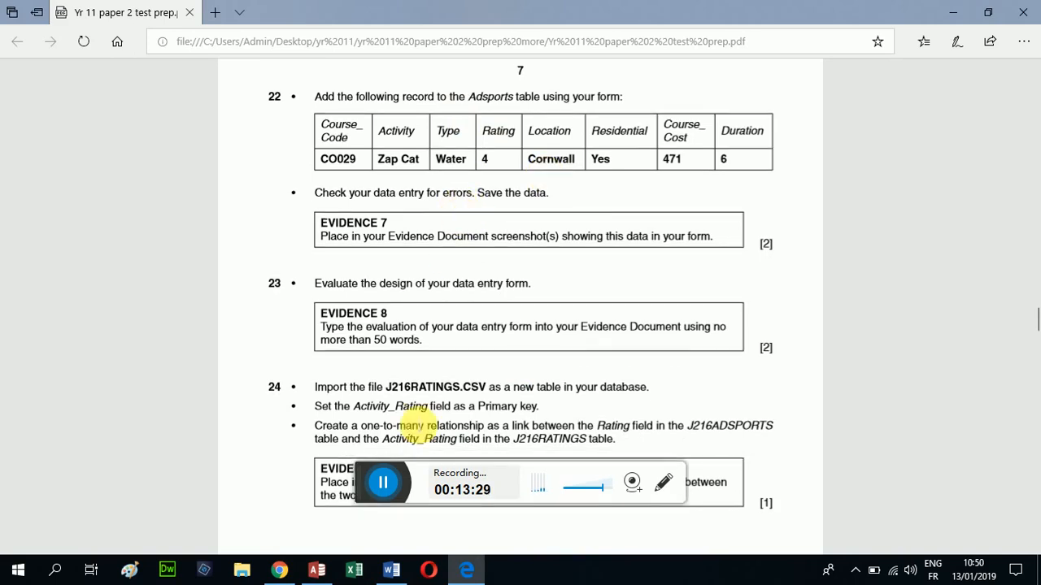
scroll(386, 519, up, 1)
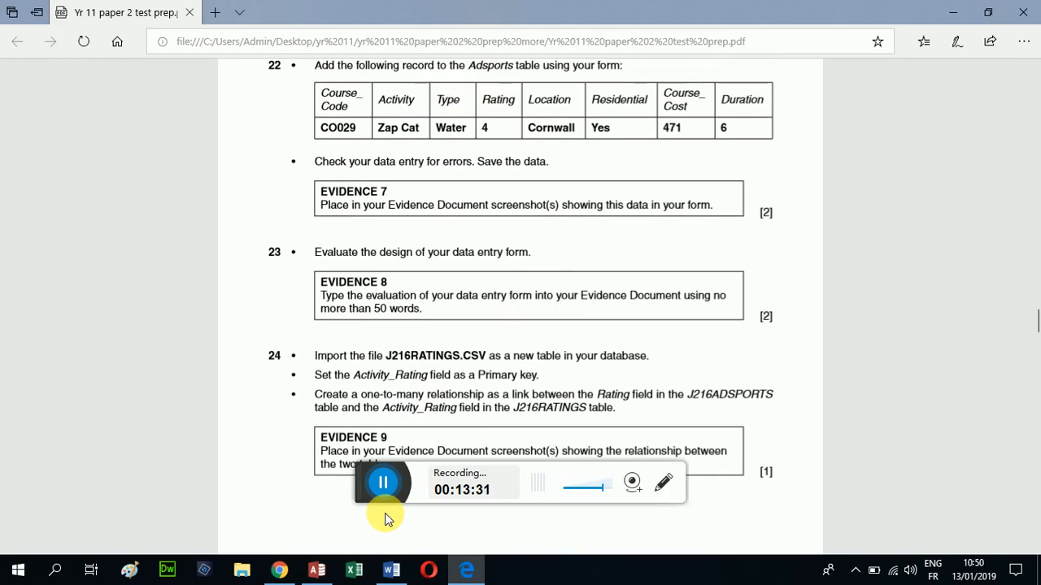
right_click(386, 514)
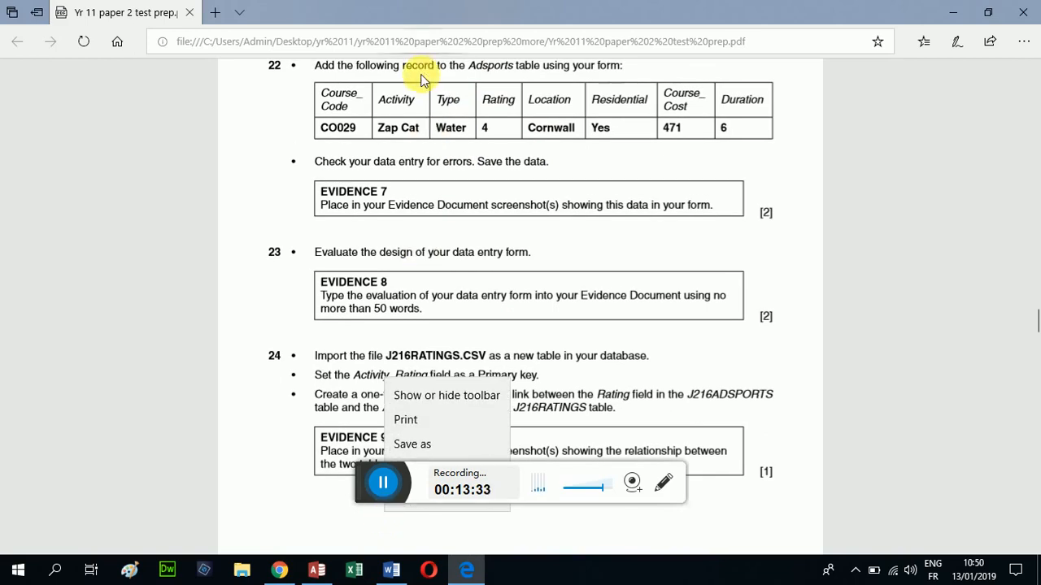